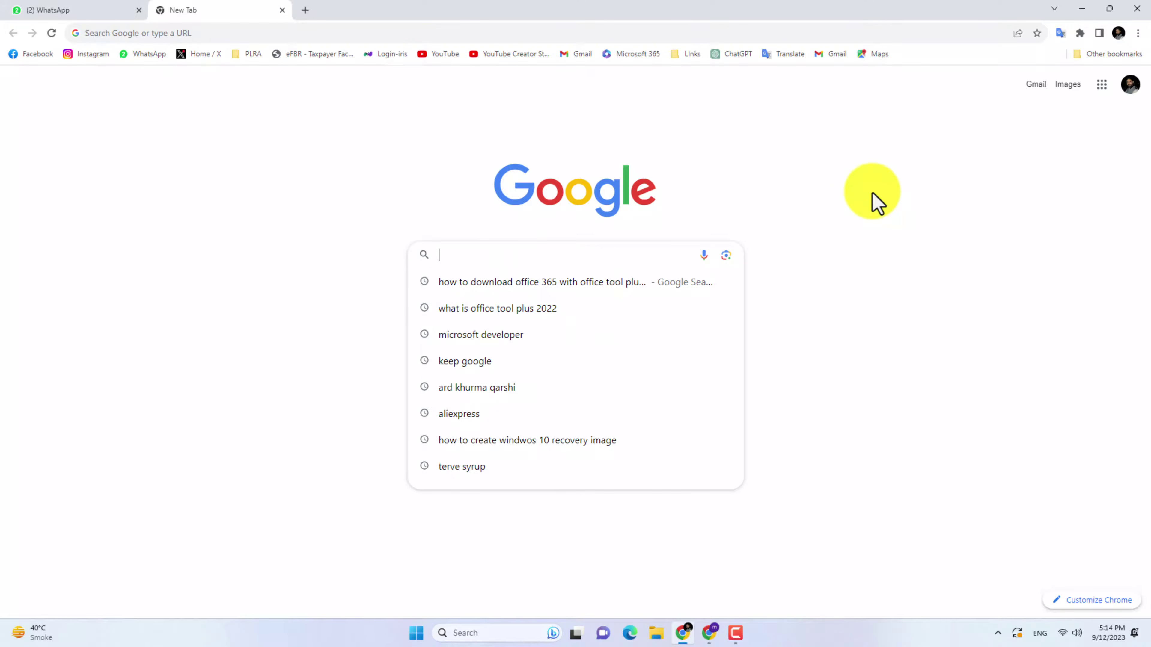
# Search Google for 'microsoft developer' and open the developer.microsoft.com homepage from the results
pyautogui.write('microsoft developer')
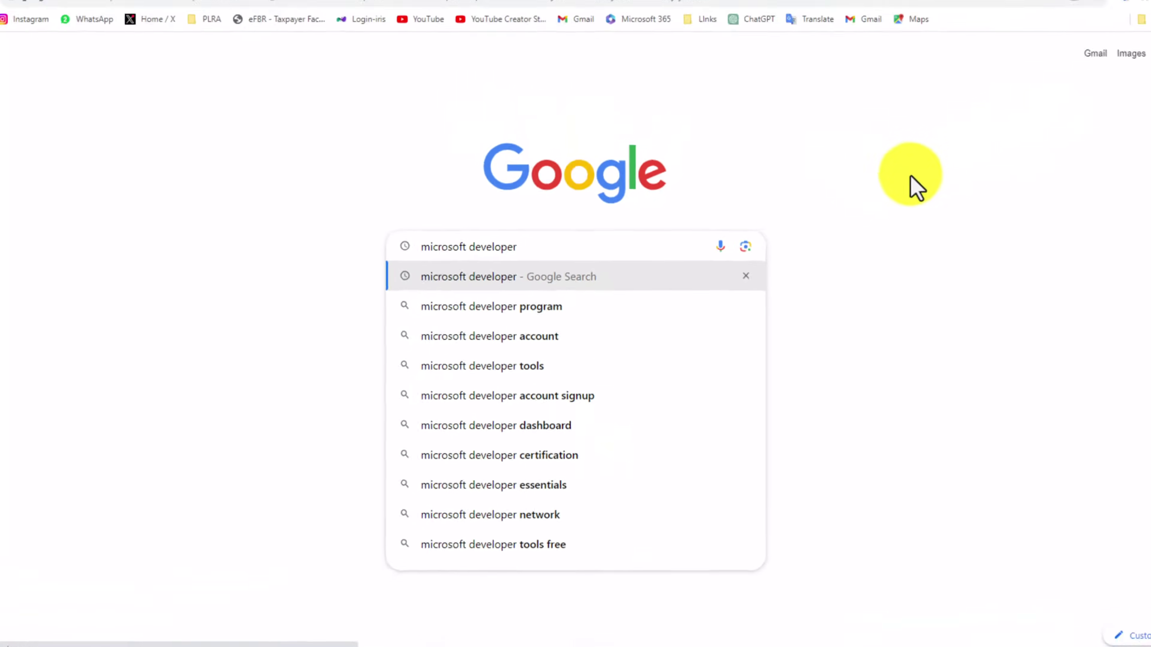
pyautogui.press('Return')
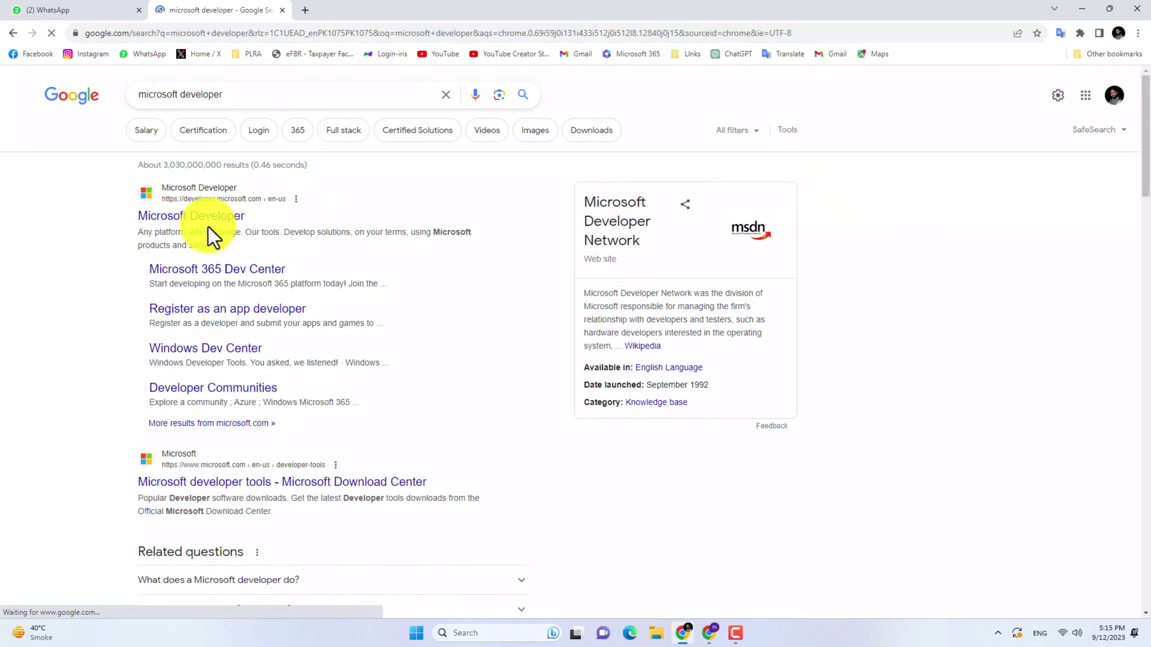
pyautogui.click(196, 223)
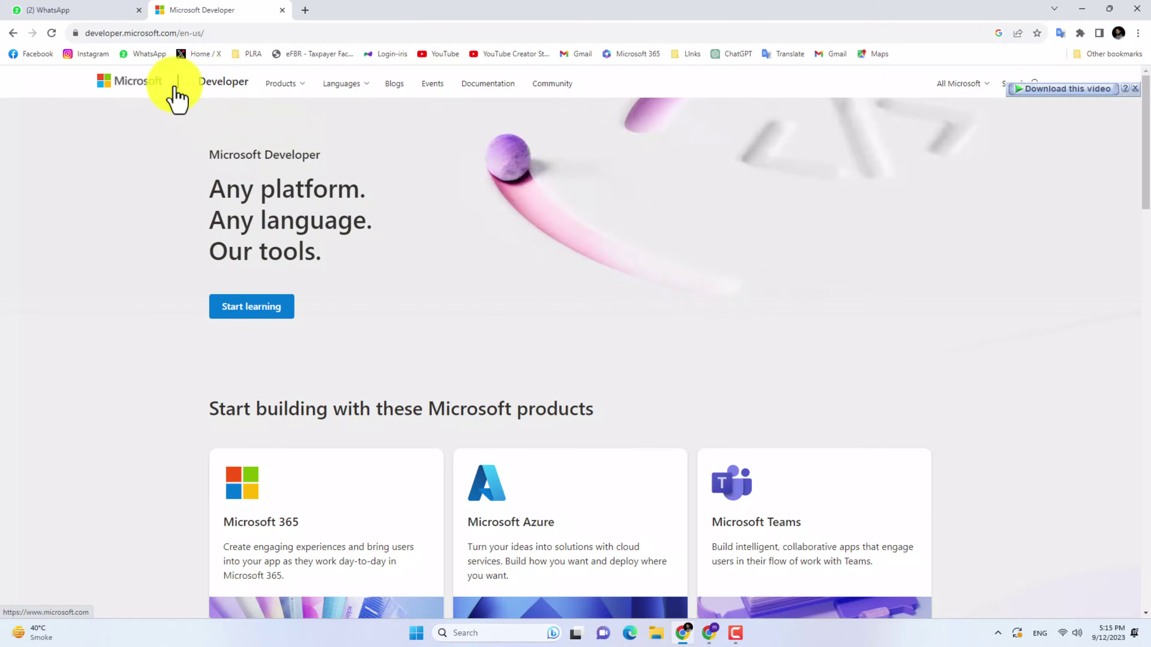
# Go from the Microsoft 365 card to the Developer Program 'Join Now' page
pyautogui.scroll(-6, 562, 256)
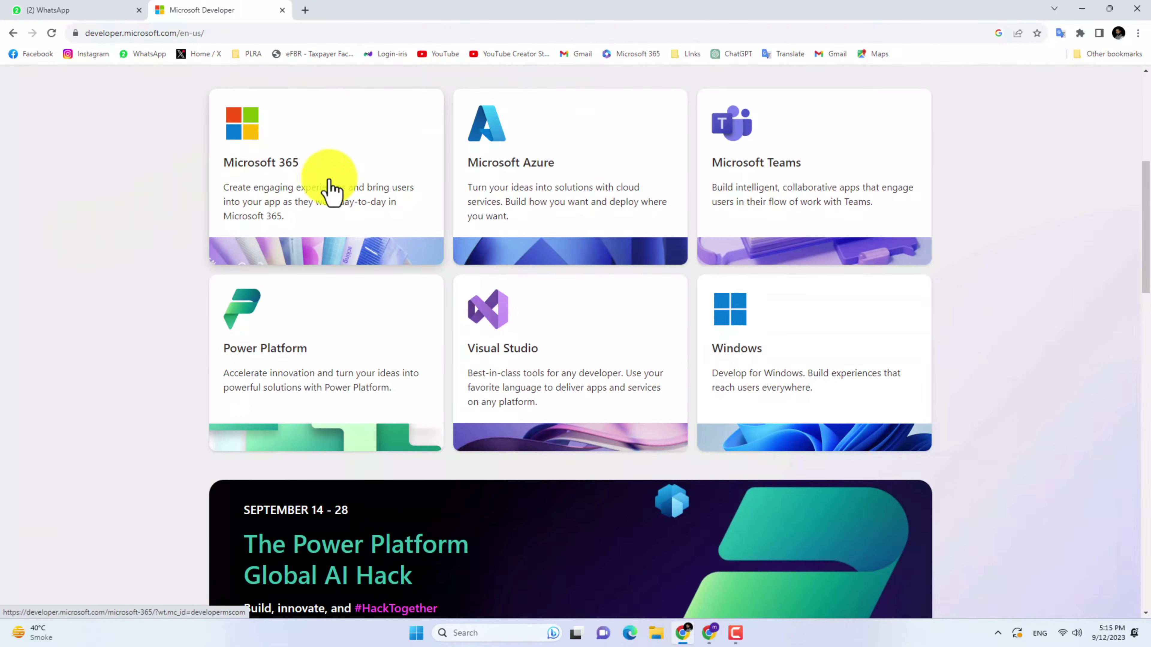
pyautogui.click(304, 190)
pyautogui.scroll(2, 321, 283)
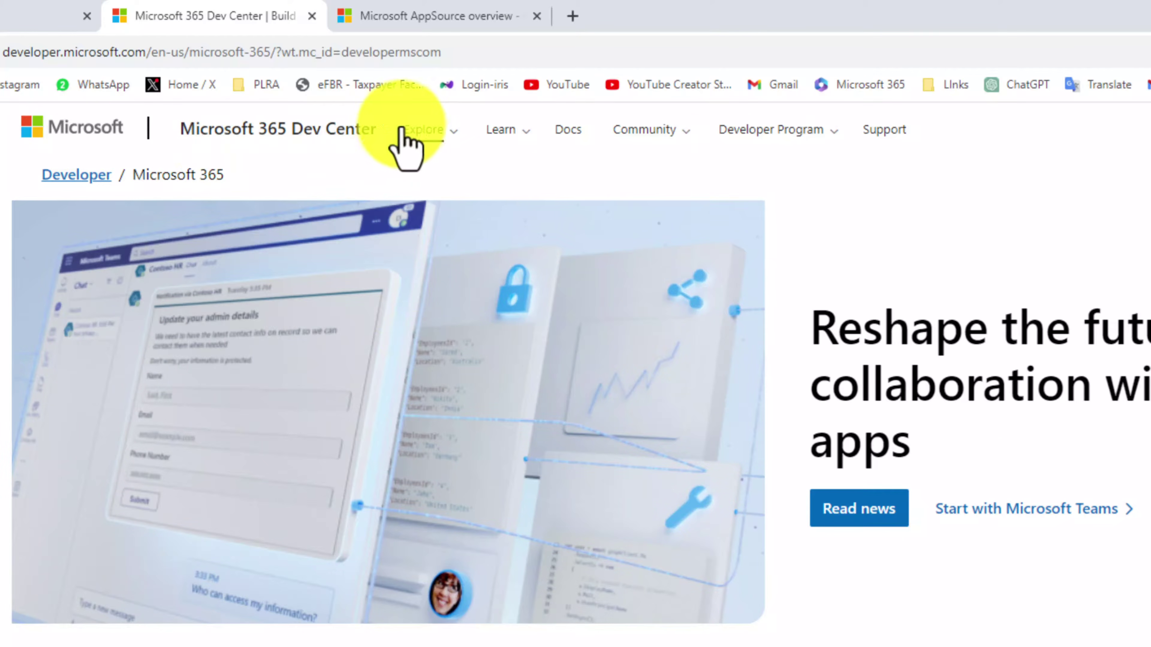
pyautogui.click(456, 146)
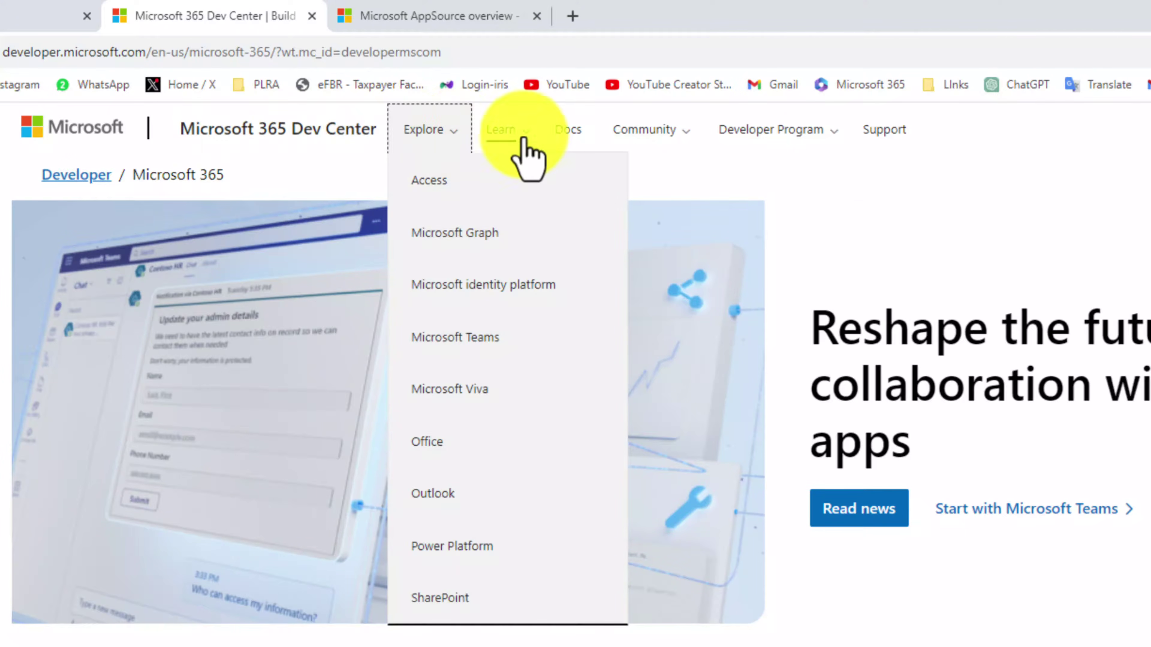
pyautogui.click(834, 132)
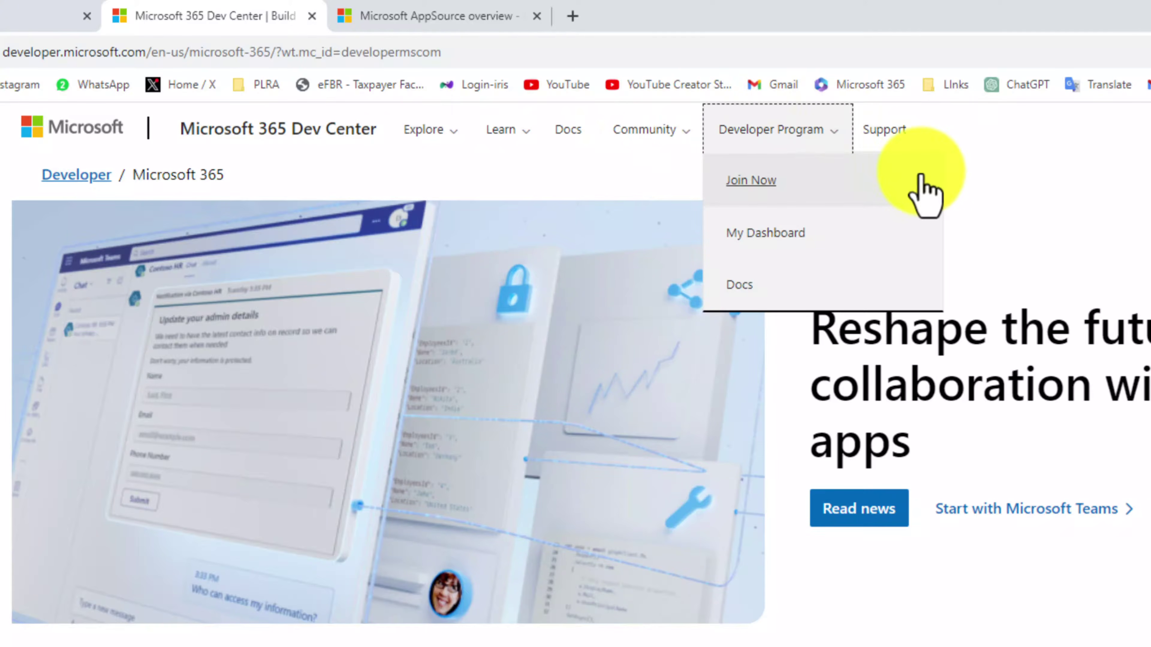
pyautogui.click(749, 184)
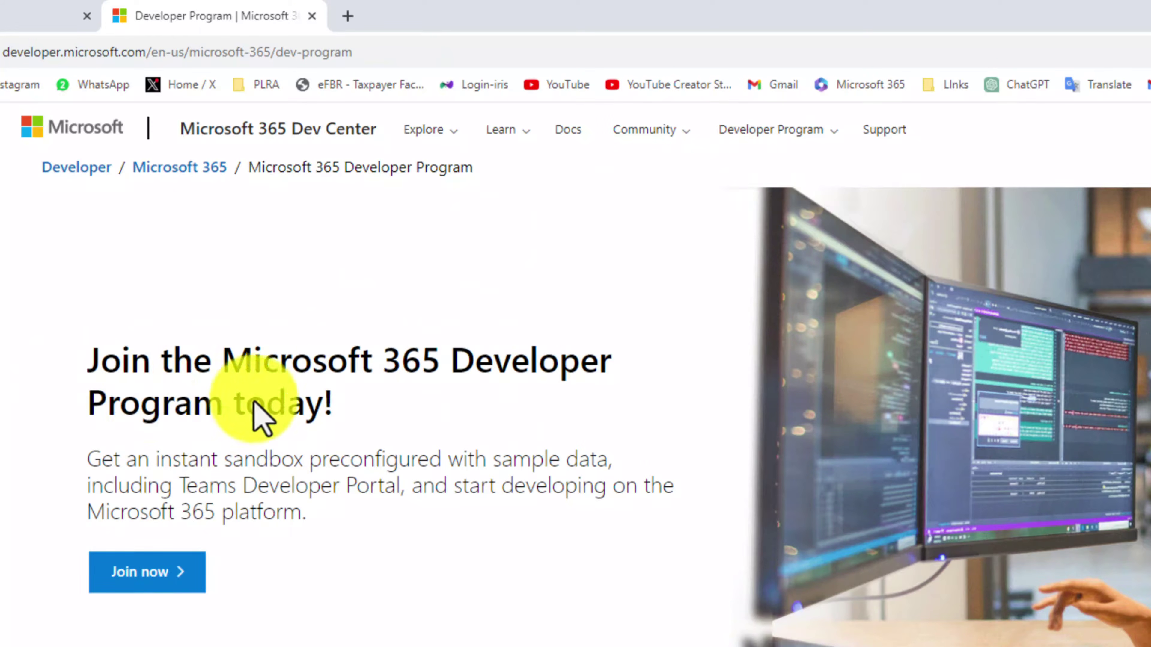
pyautogui.click(114, 583)
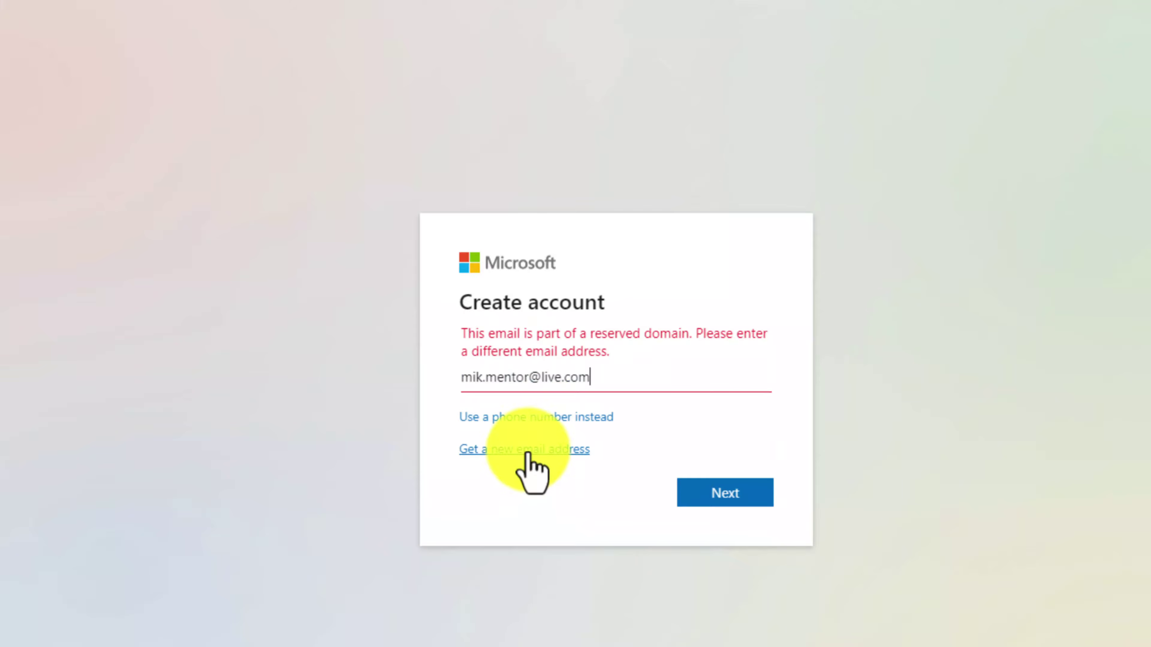
pyautogui.click(528, 450)
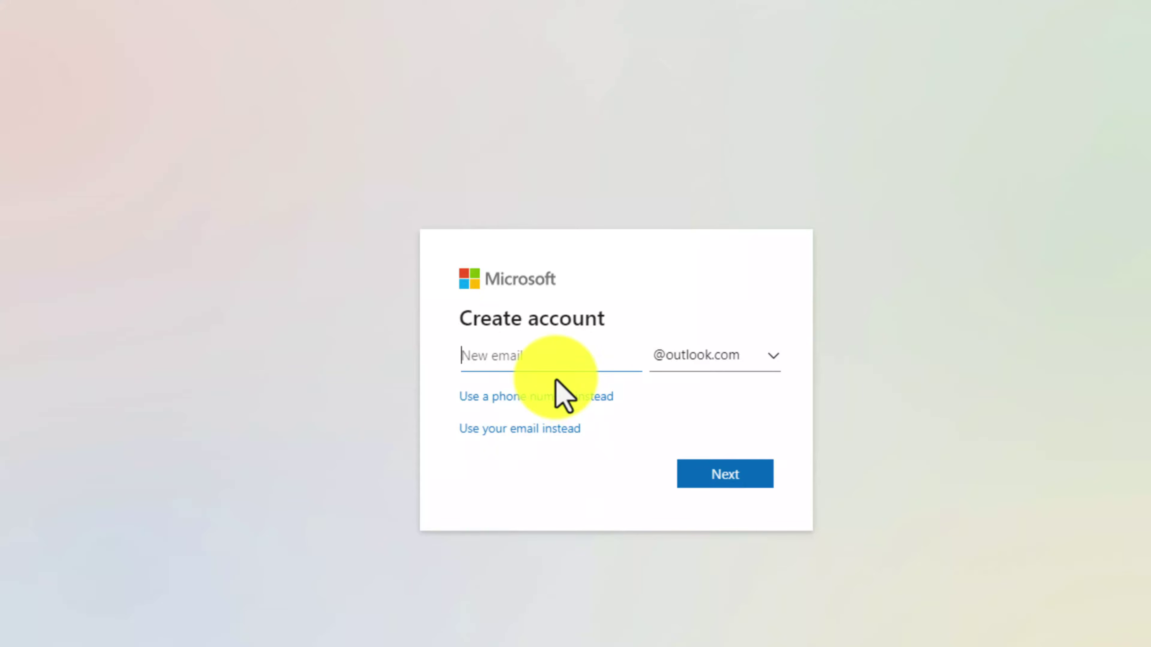
pyautogui.click(771, 355)
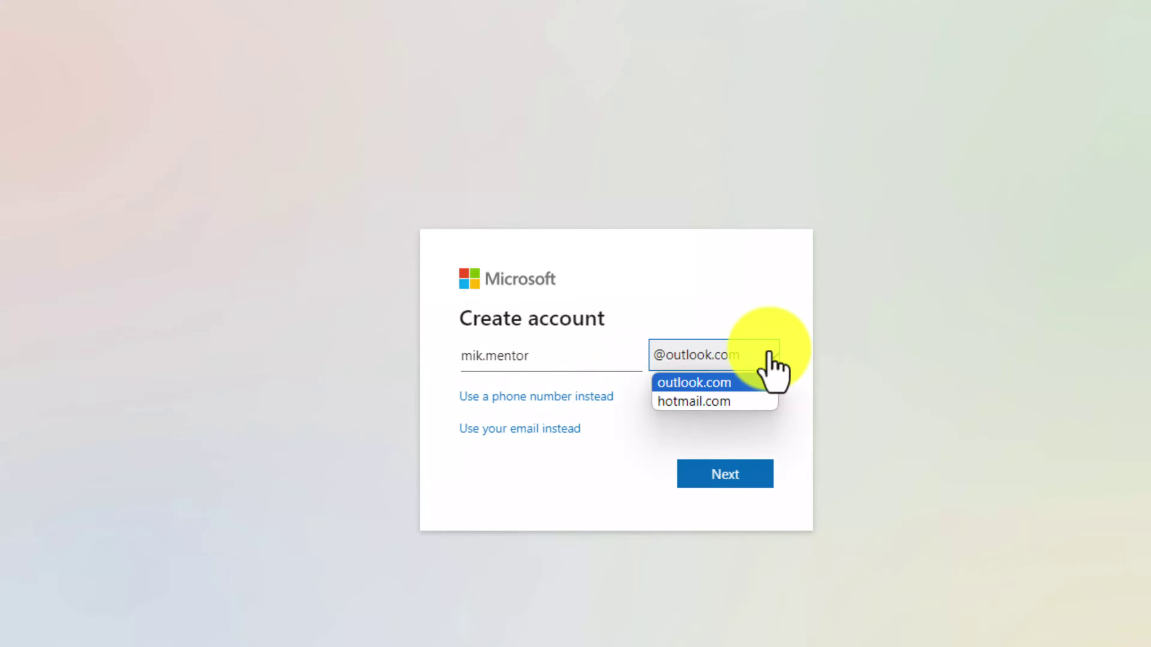
pyautogui.click(738, 382)
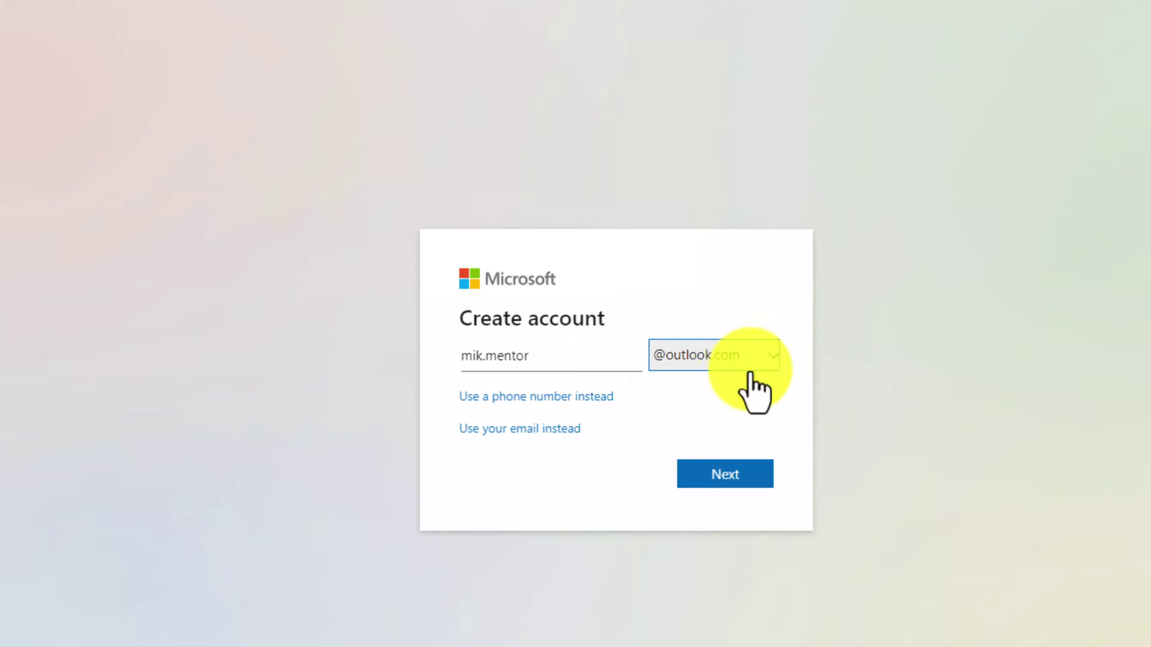
# Confirm the new address, set the account password, and solve the robot-check puzzle
pyautogui.click(730, 474)
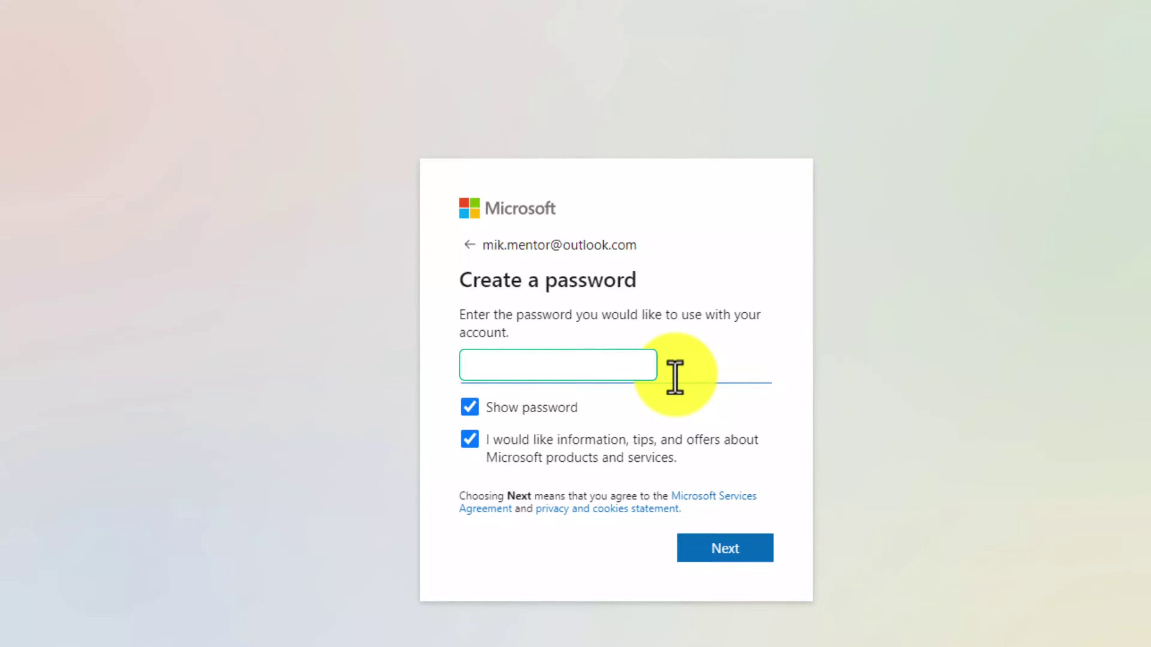
pyautogui.click(735, 561)
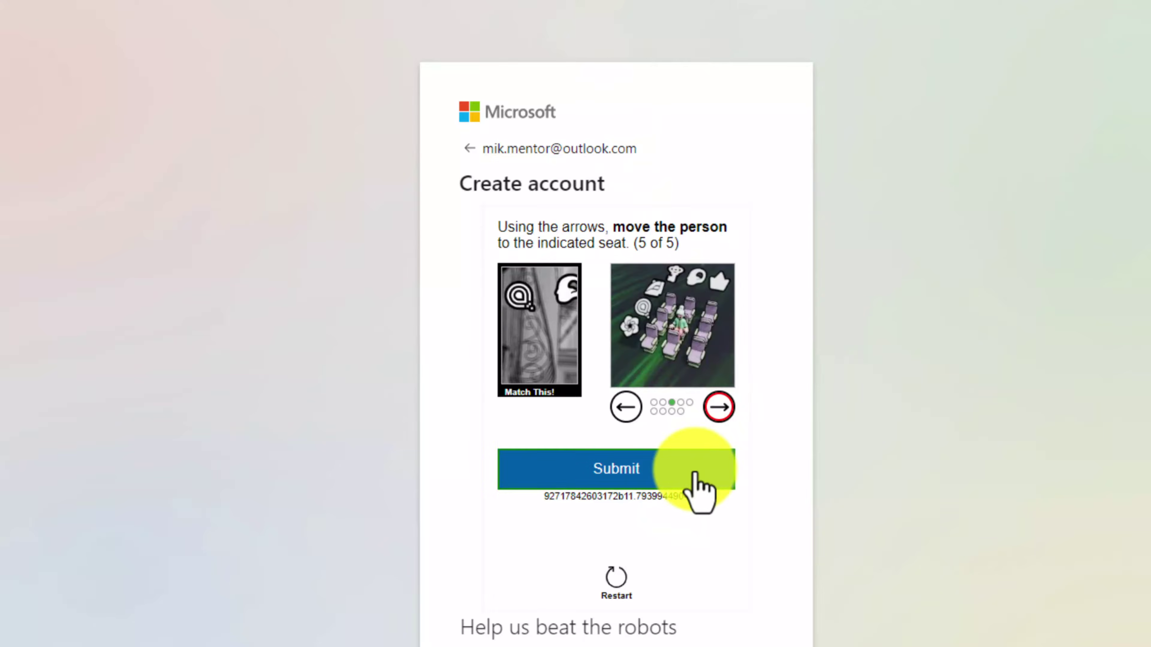
pyautogui.click(693, 473)
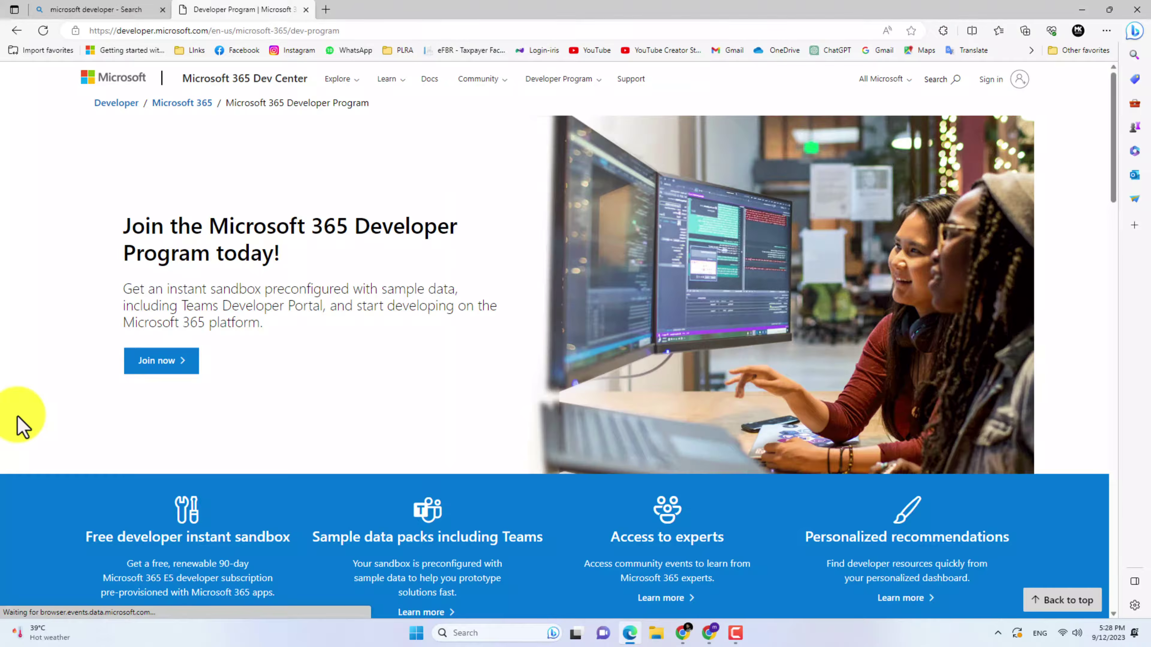
# Begin joining the program, pick Pakistan as country and enter a company name
pyautogui.click(169, 371)
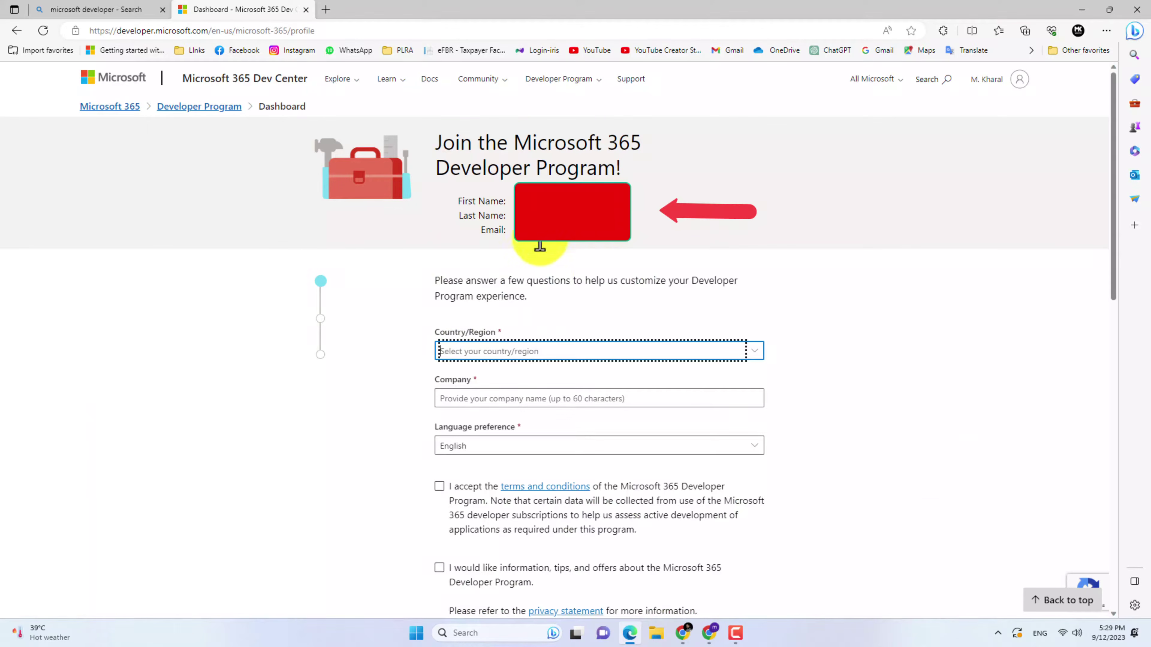
pyautogui.scroll(-5, 512, 231)
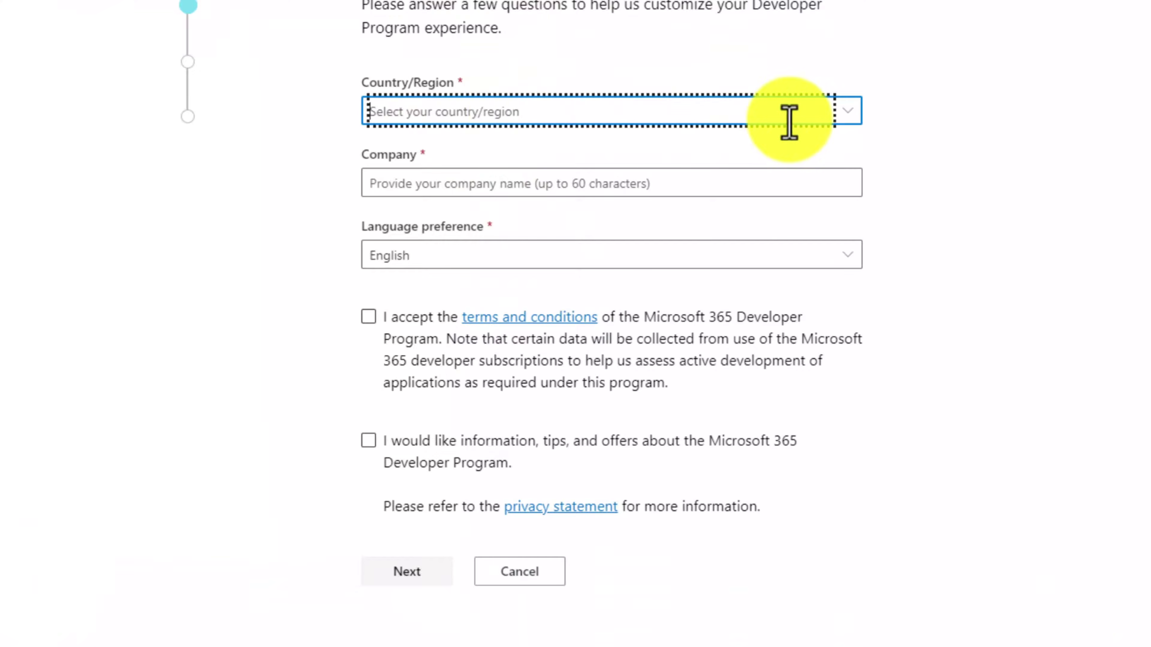
pyautogui.click(845, 119)
pyautogui.scroll(-20, 686, 159)
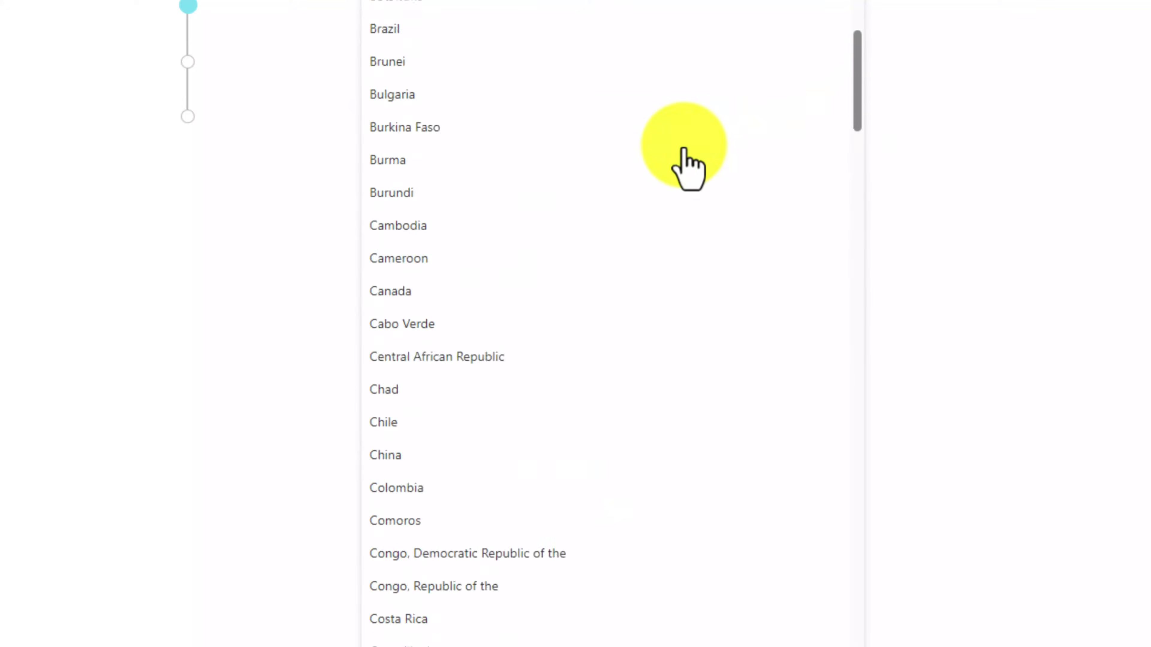
pyautogui.scroll(-20, 684, 150)
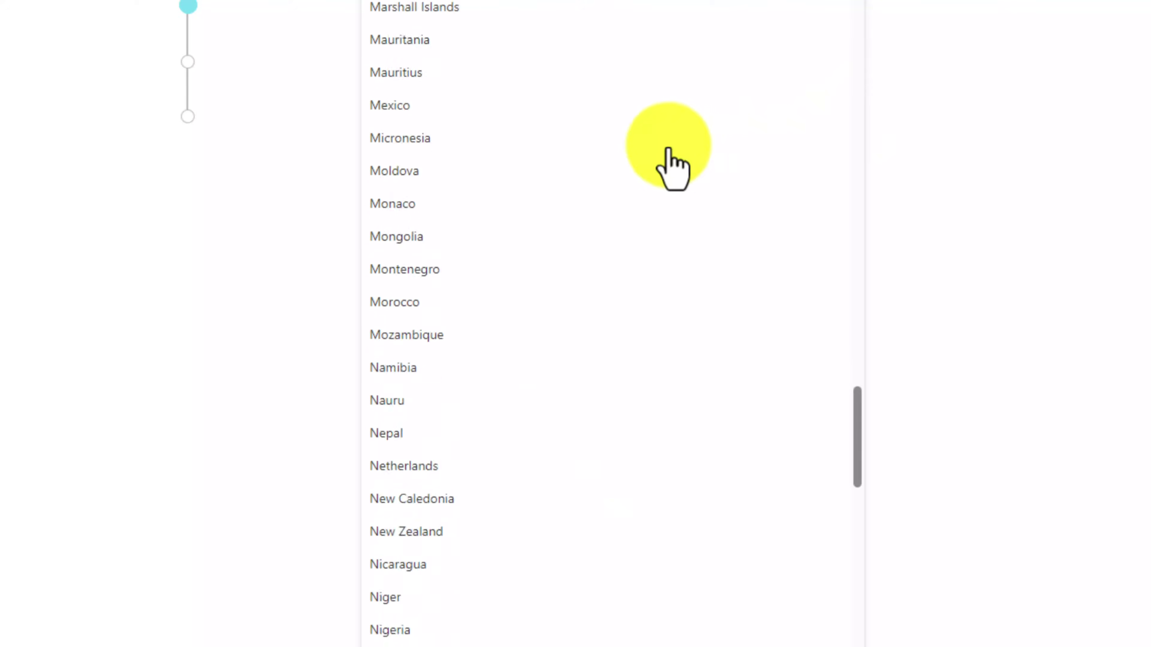
pyautogui.scroll(5, 546, 318)
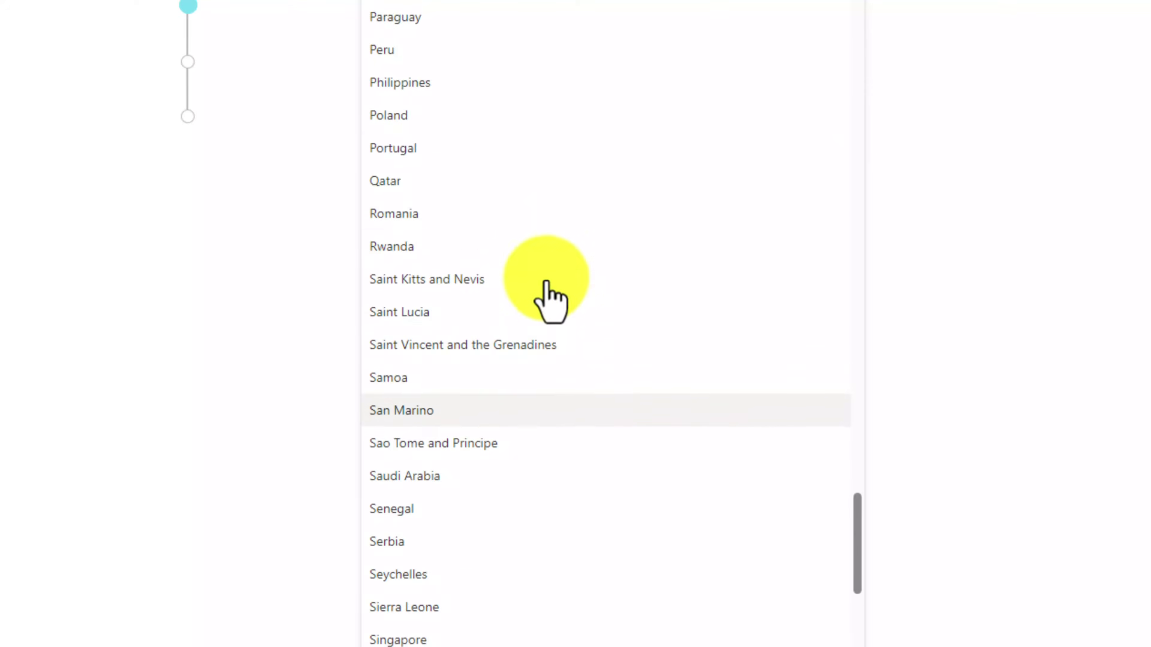
pyautogui.click(492, 4)
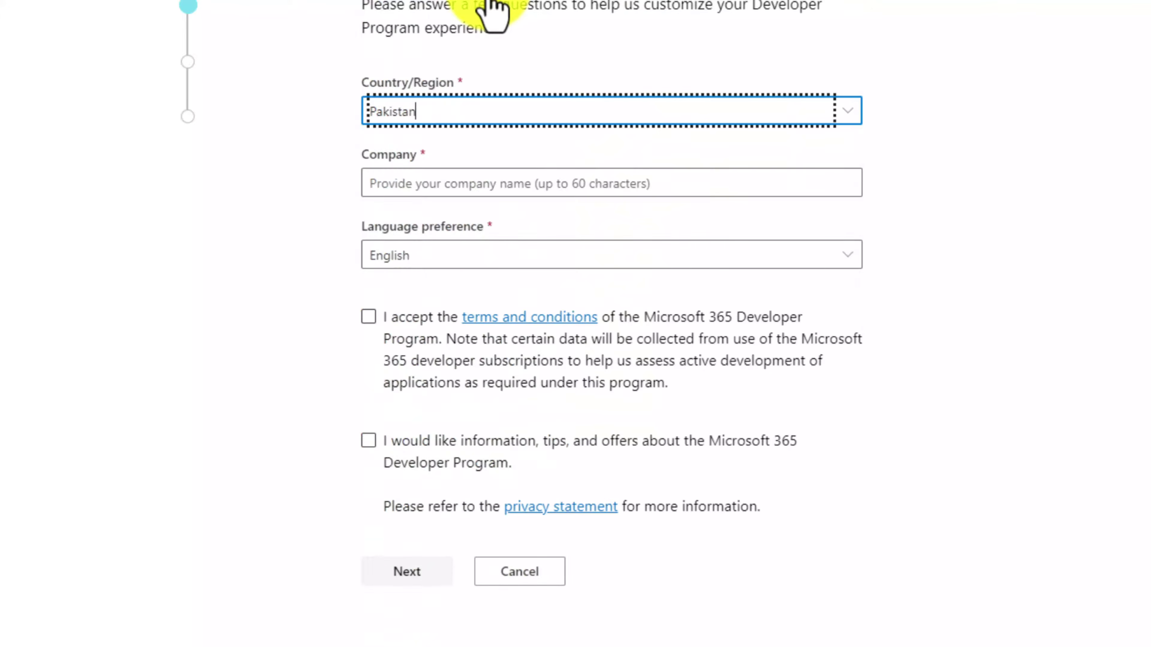
pyautogui.click(705, 193)
pyautogui.write('mikoffice')
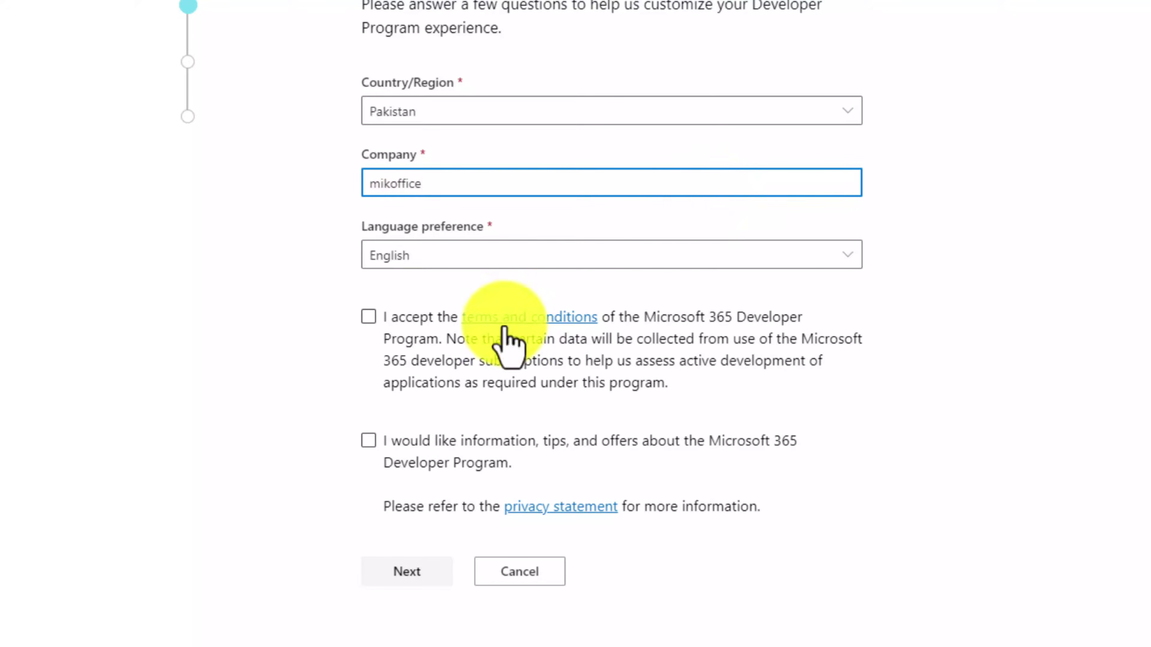
# Accept the terms, opt in to tips and offers, and continue
pyautogui.click(370, 325)
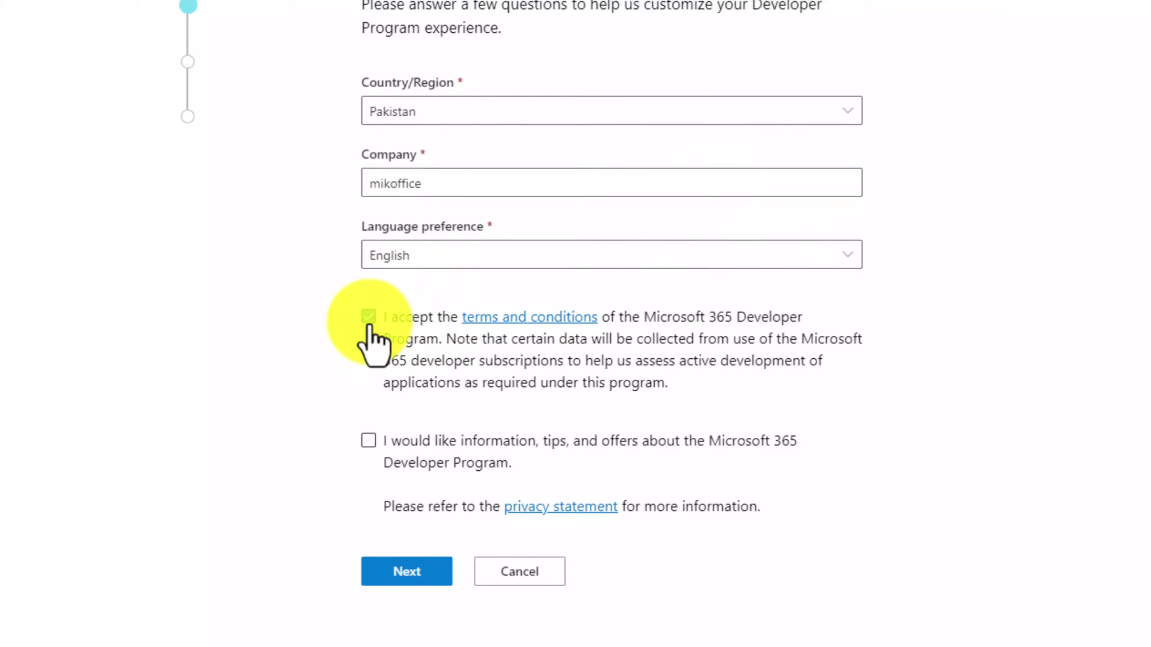
pyautogui.click(368, 442)
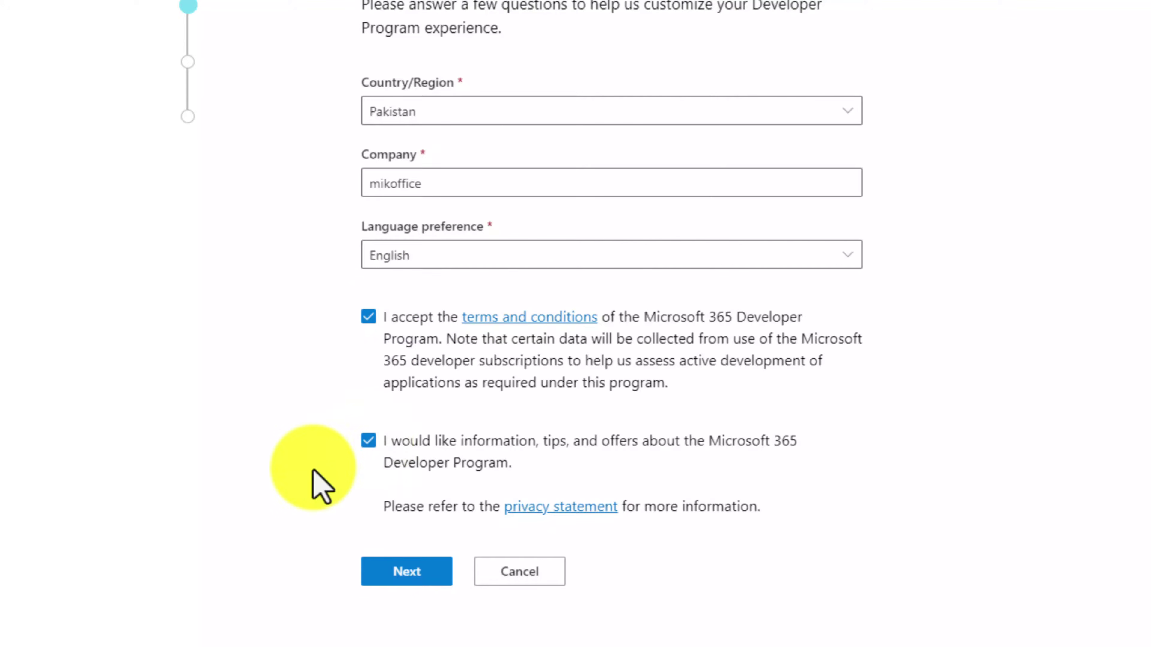
pyautogui.click(411, 575)
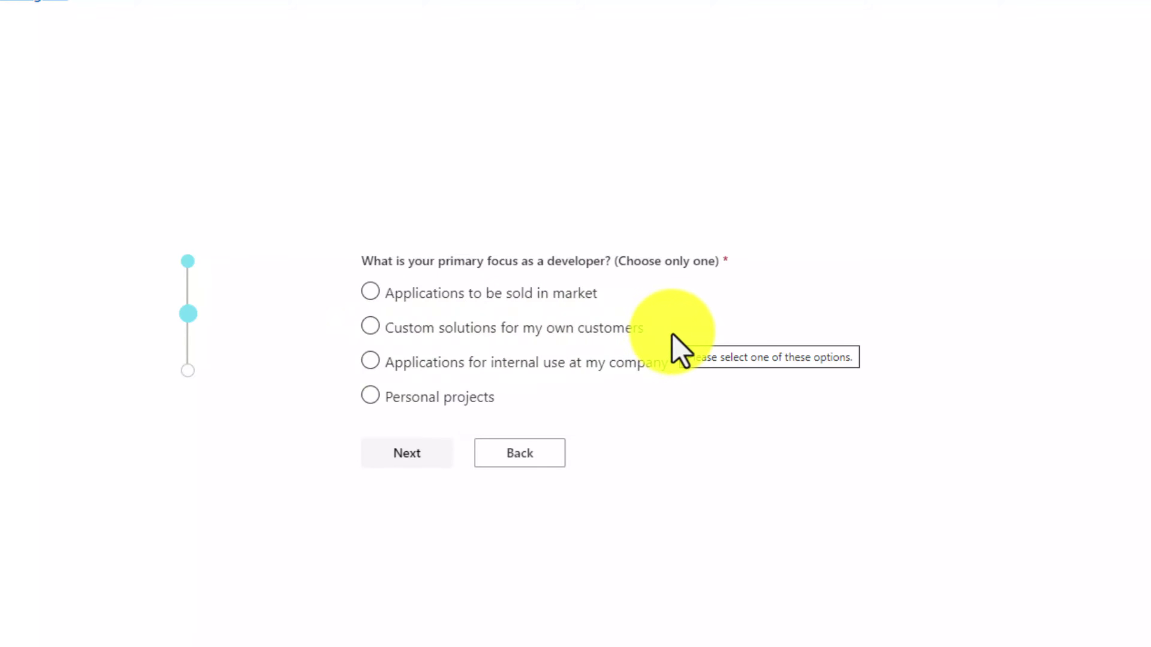
# Select 'Applications for internal use' as focus and Microsoft Teams as interest, then save
pyautogui.click(617, 369)
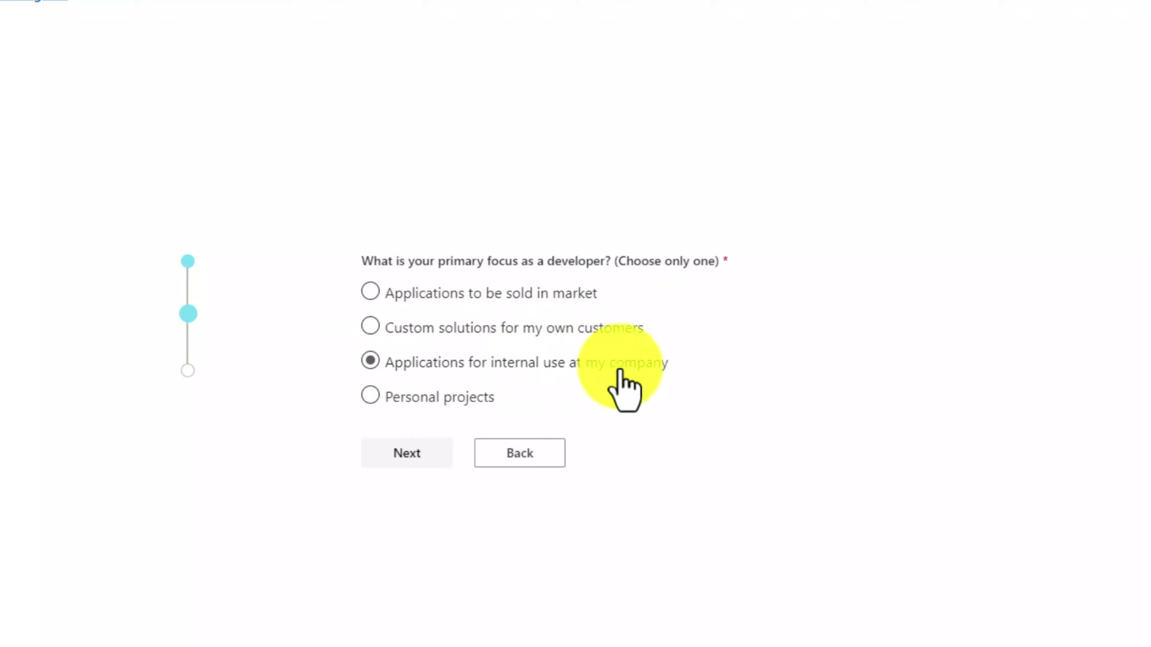
pyautogui.click(420, 399)
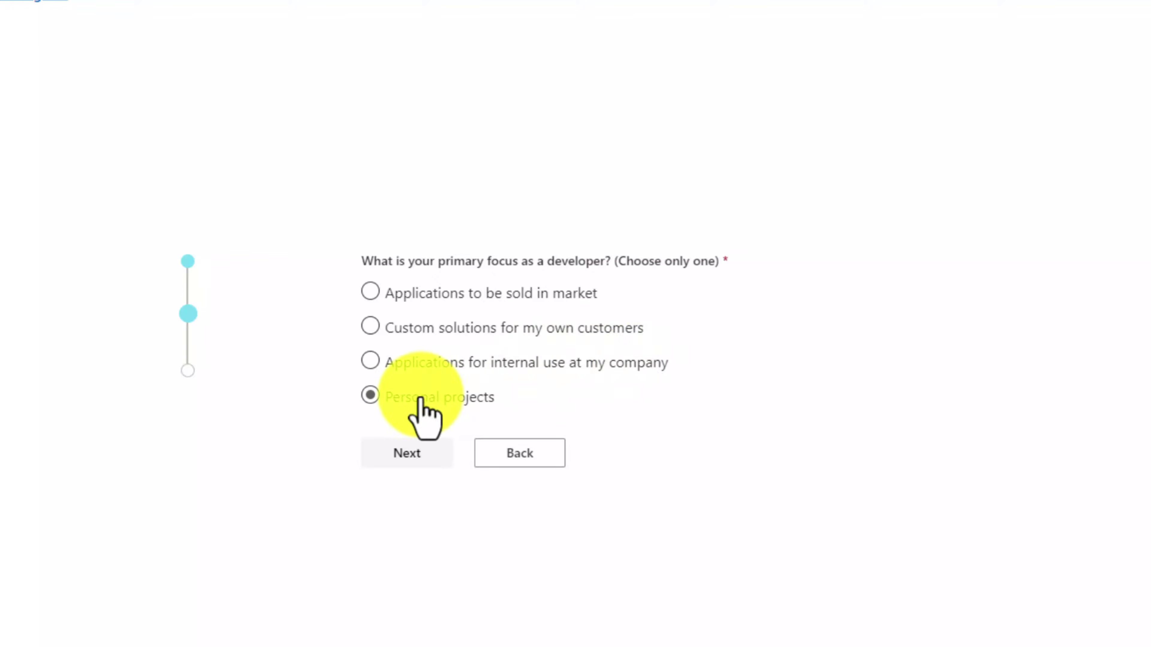
pyautogui.click(376, 362)
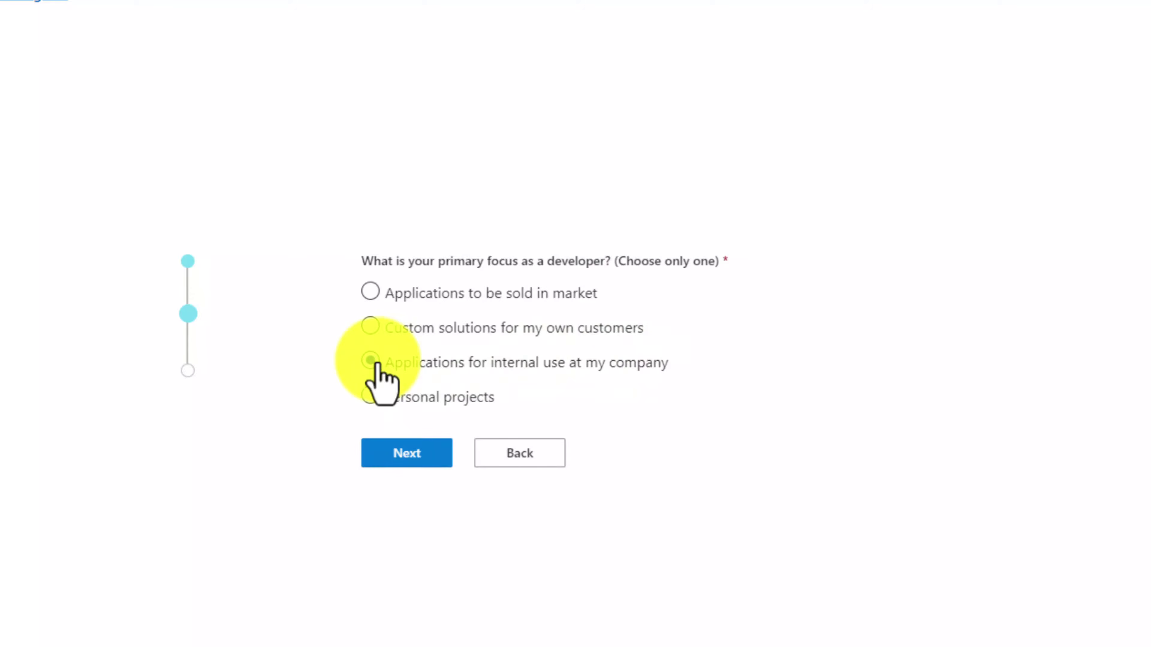
pyautogui.click(421, 453)
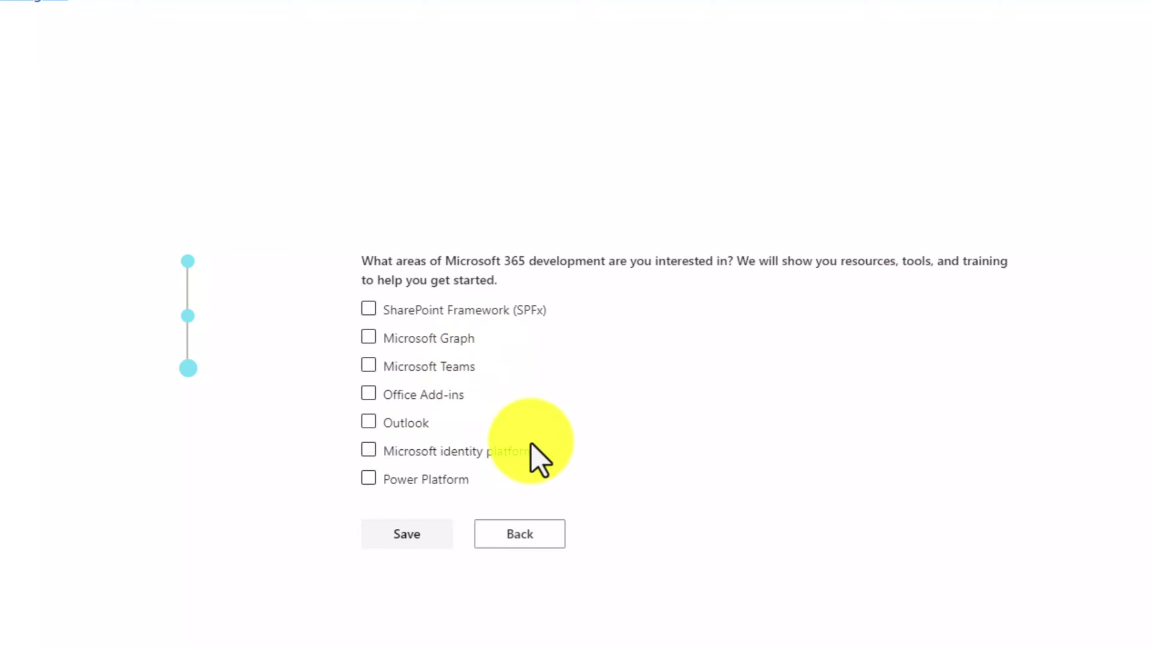
pyautogui.click(371, 379)
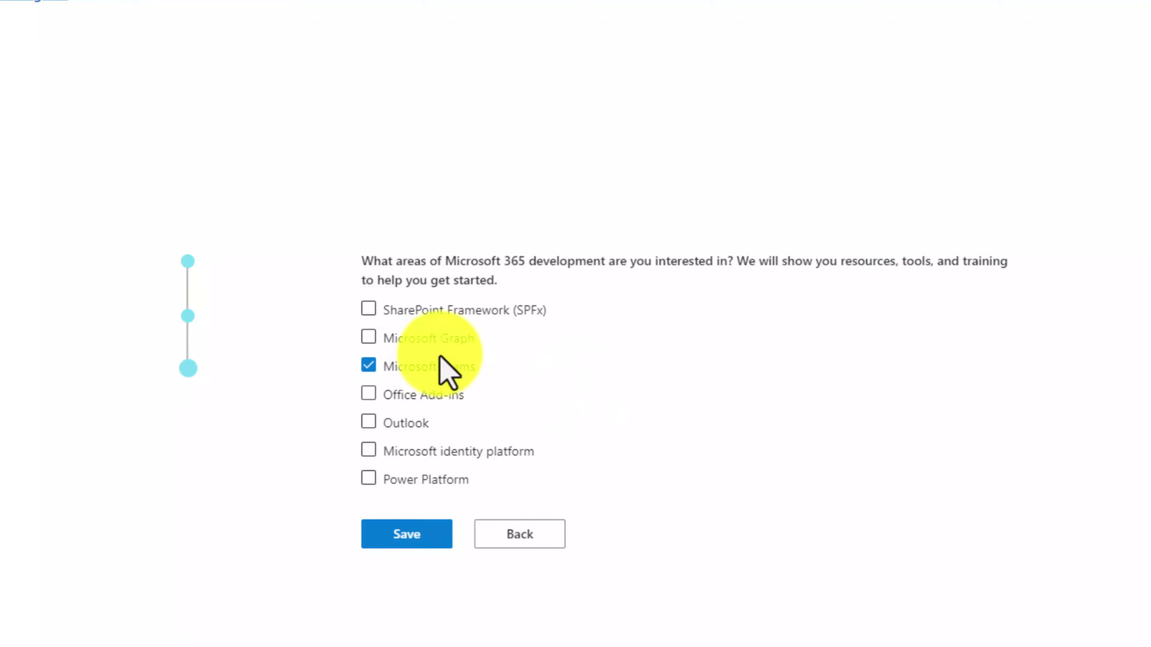
pyautogui.click(425, 544)
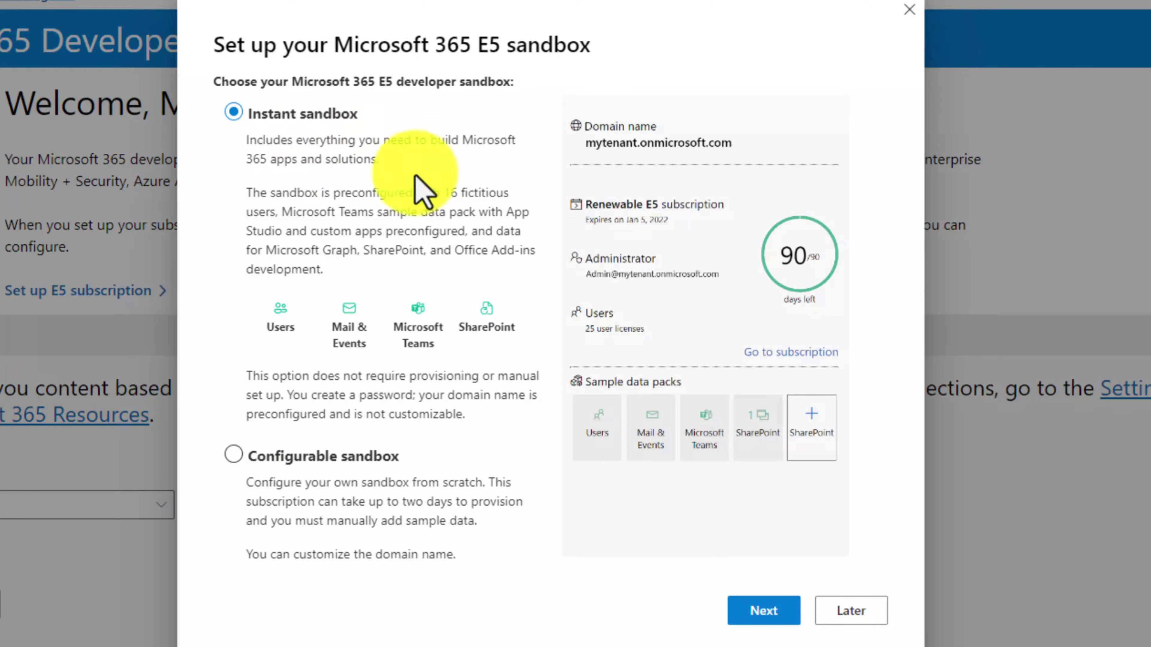
# Choose the Configurable sandbox option and enter the sandbox admin username
pyautogui.click(233, 455)
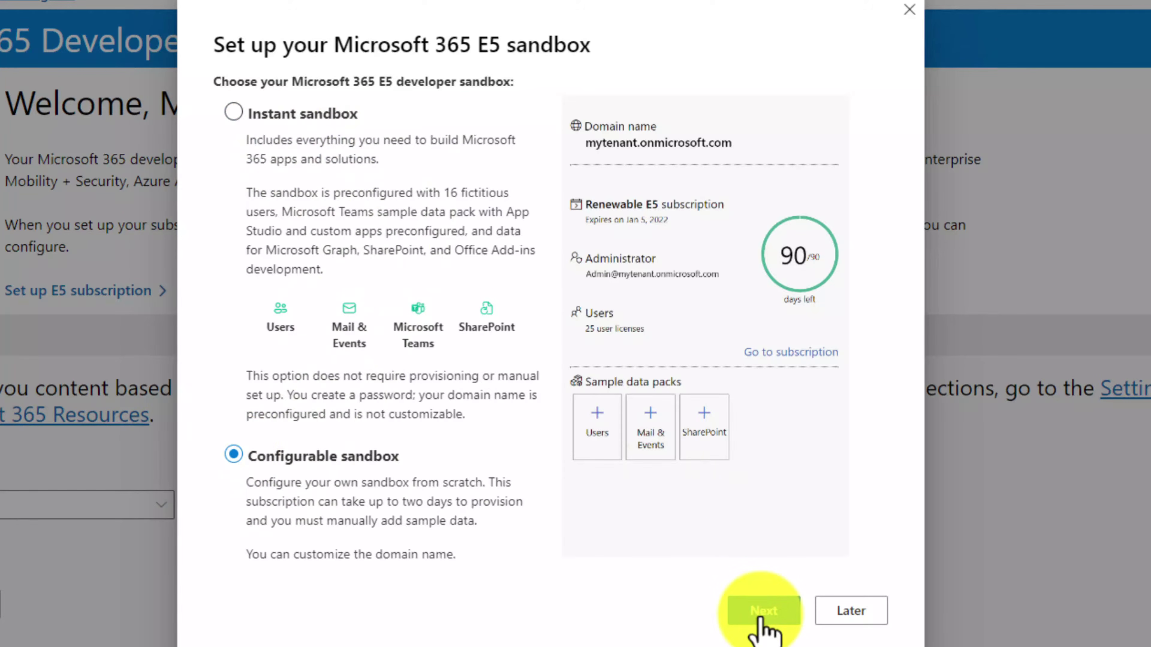
pyautogui.click(763, 612)
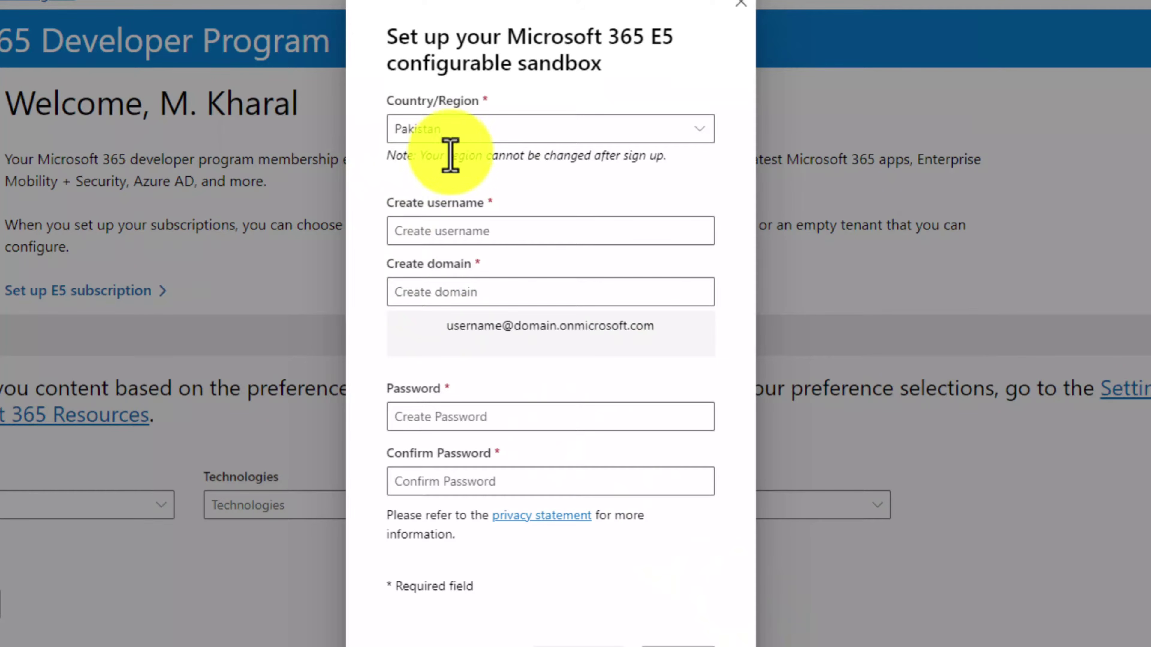
pyautogui.click(468, 228)
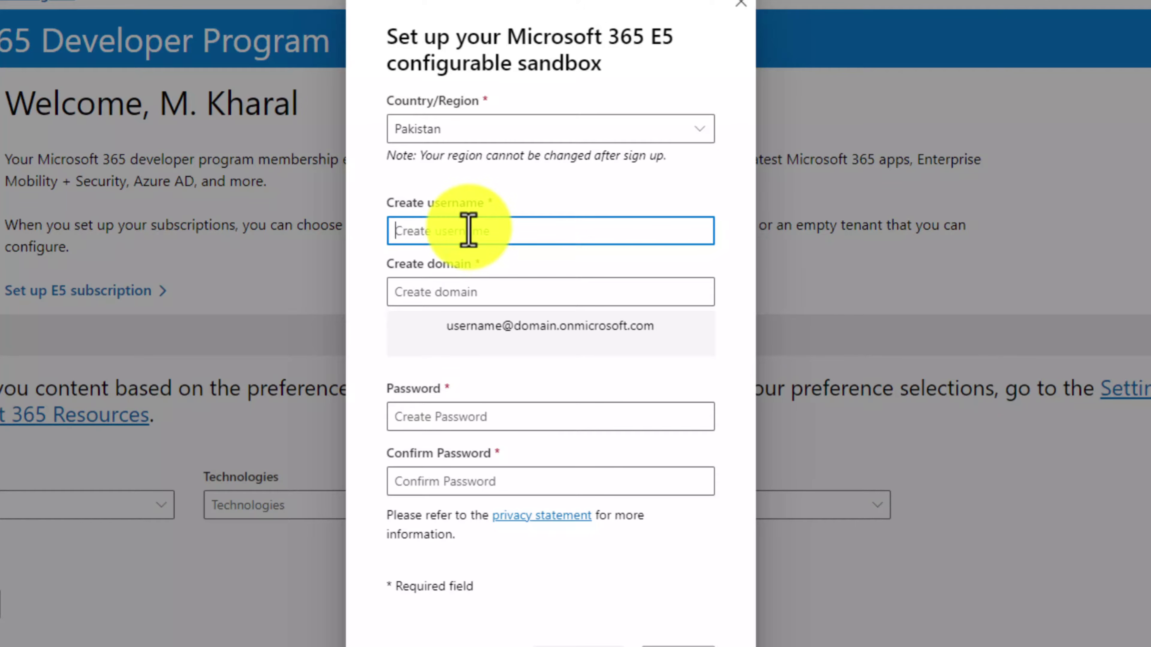
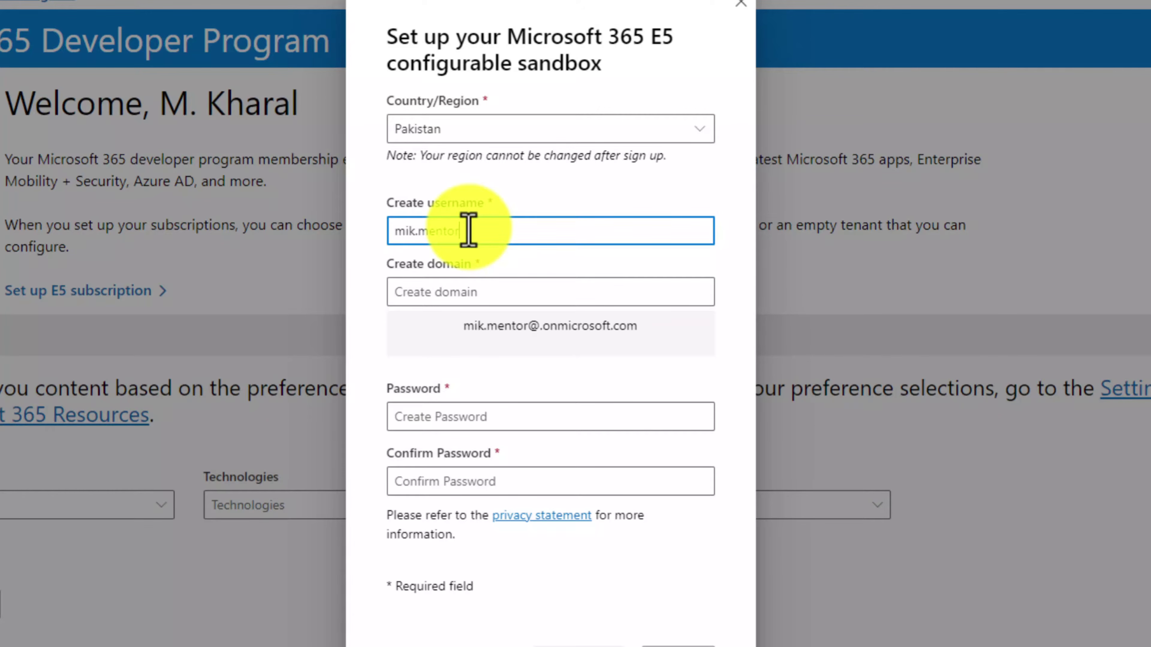
pyautogui.press('Tab')
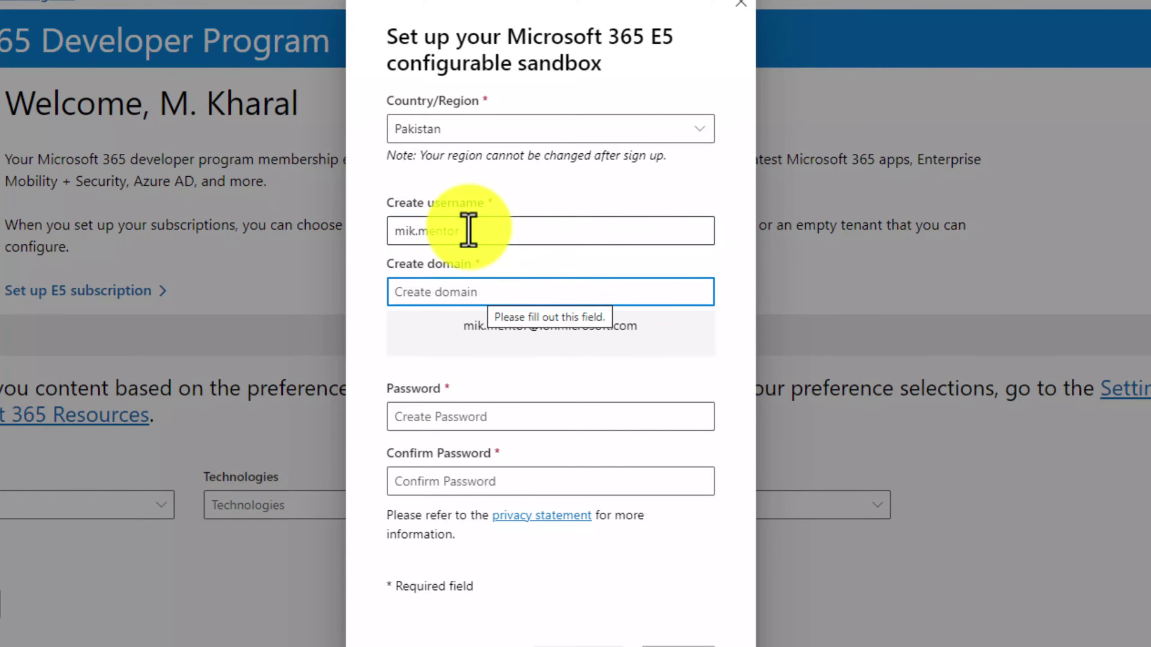
# Enter the sandbox domain and correct it to letters only, removing the dots
pyautogui.write('mik.')
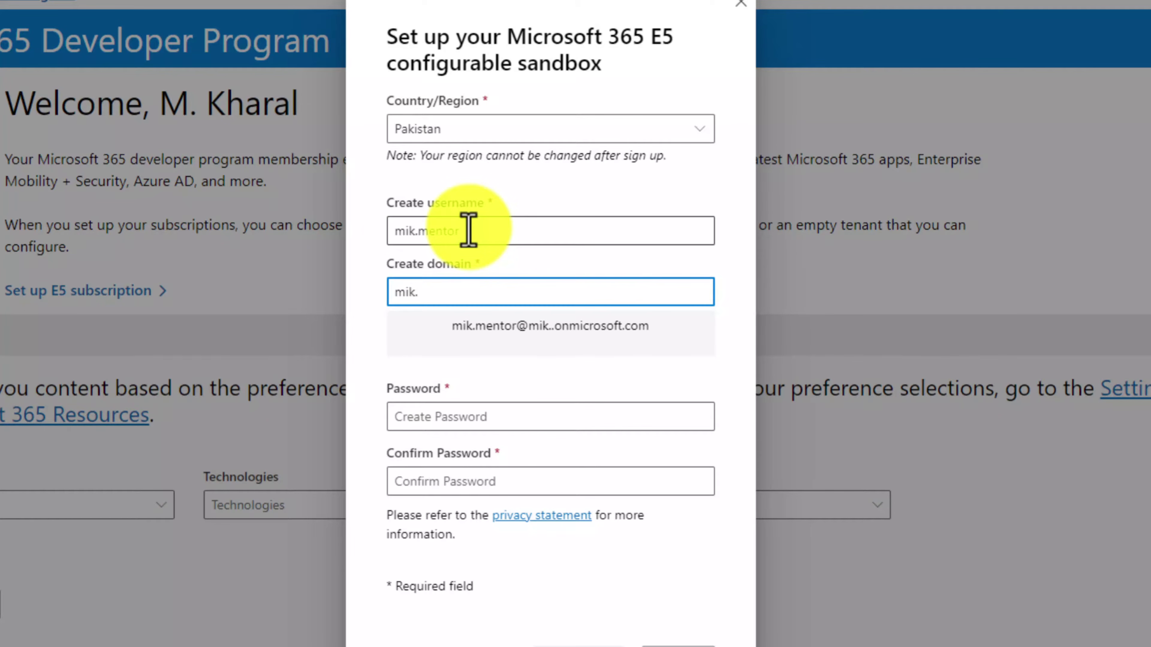
pyautogui.write('mentor')
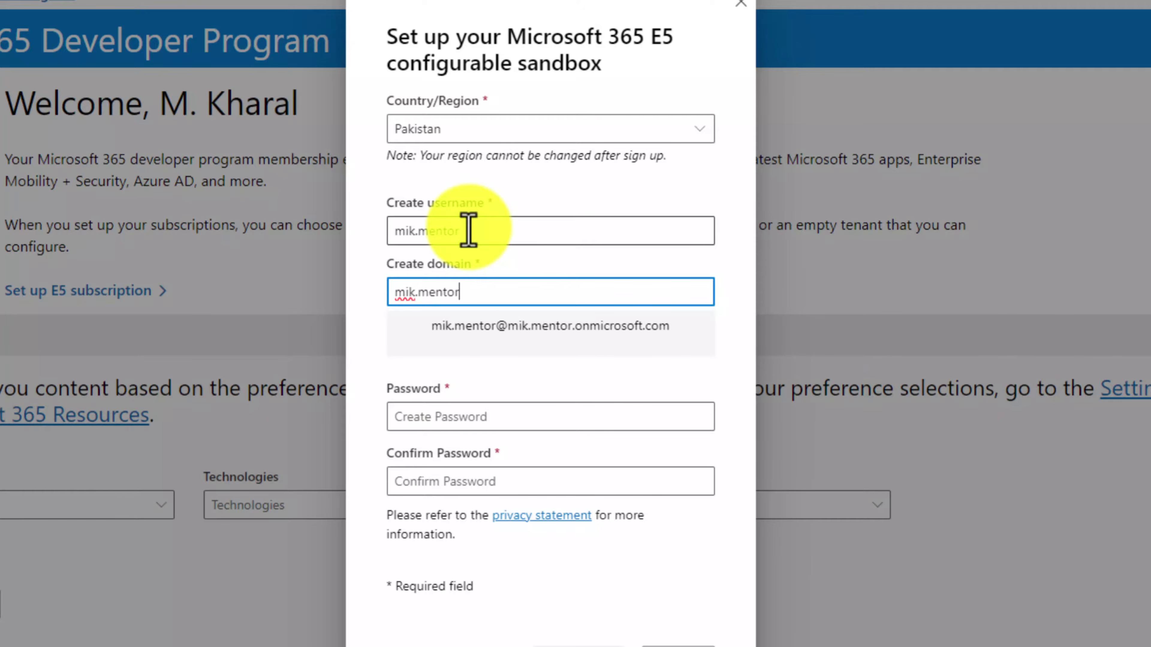
pyautogui.write('.office')
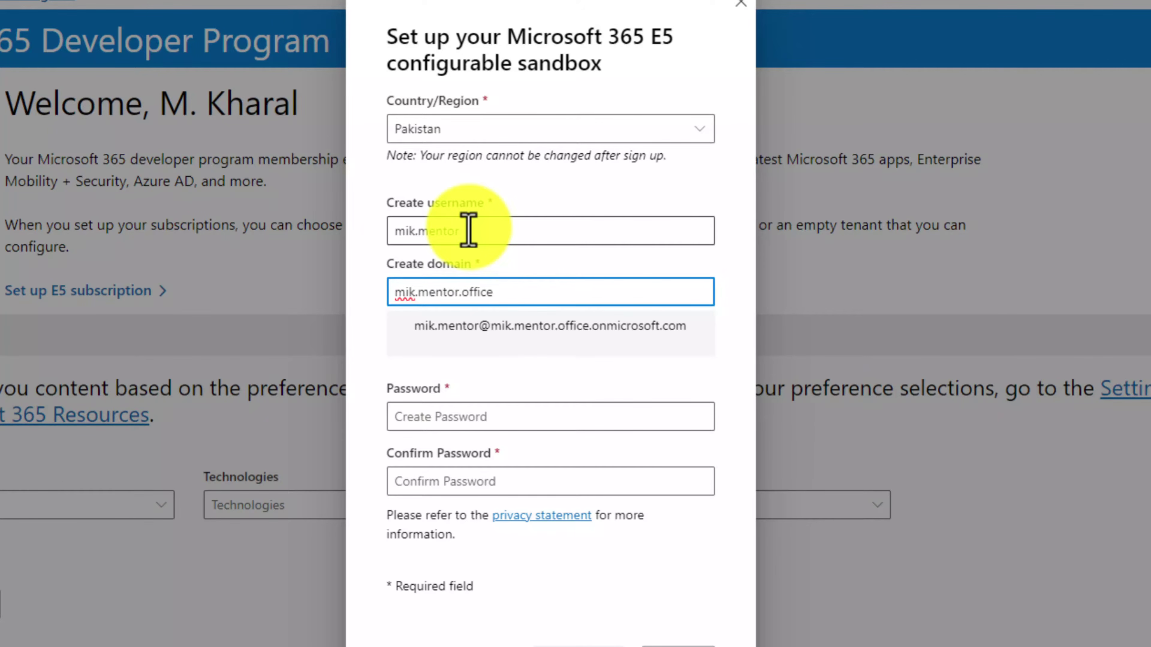
pyautogui.click(547, 422)
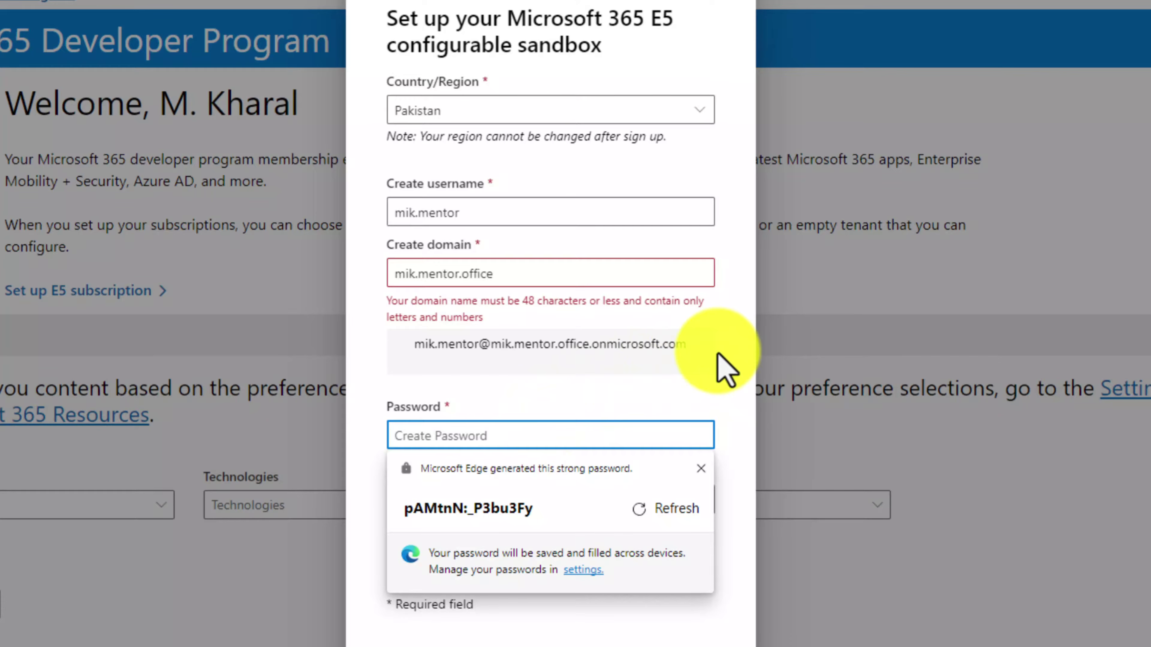
pyautogui.click(418, 275)
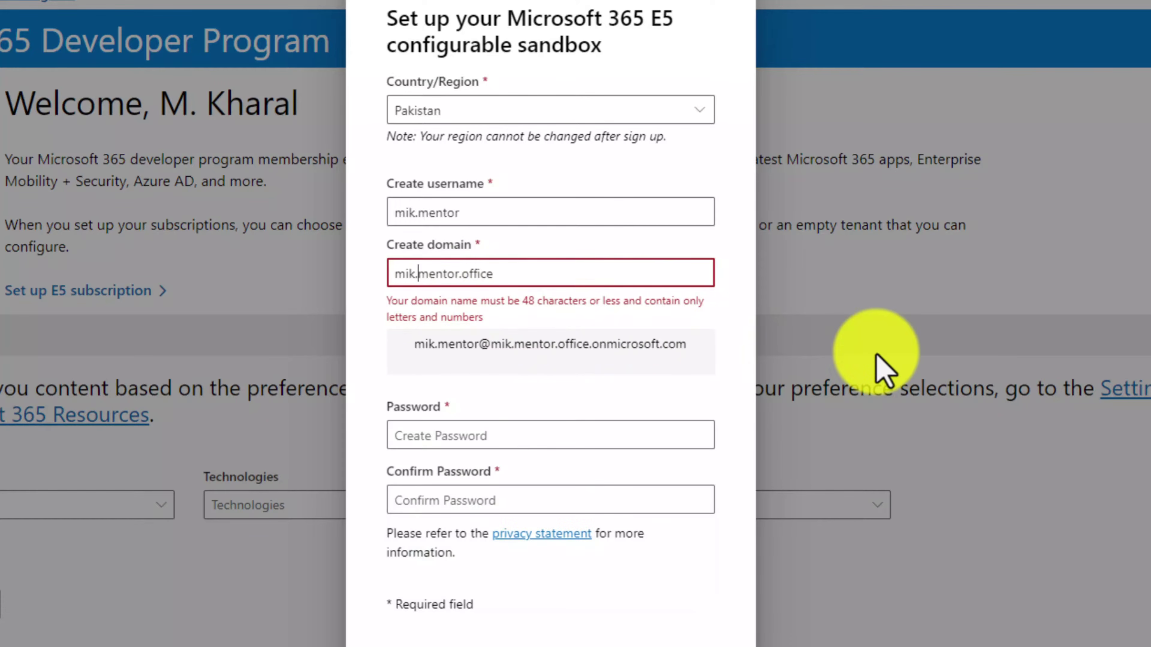
pyautogui.press('BackSpace')
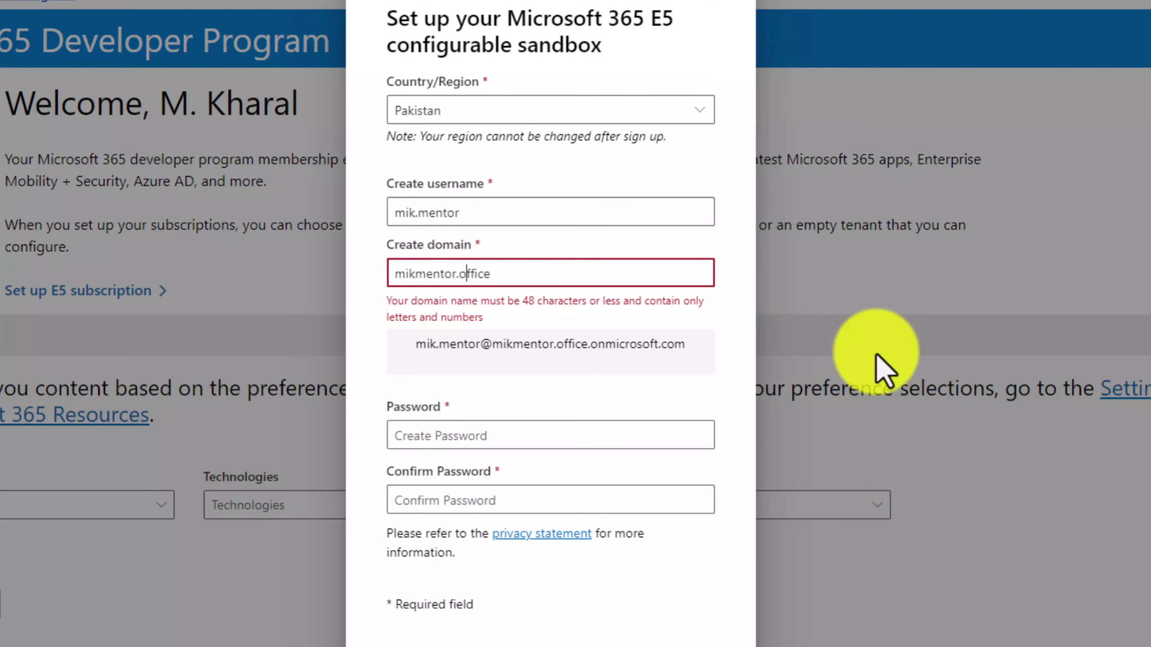
pyautogui.press('BackSpace')
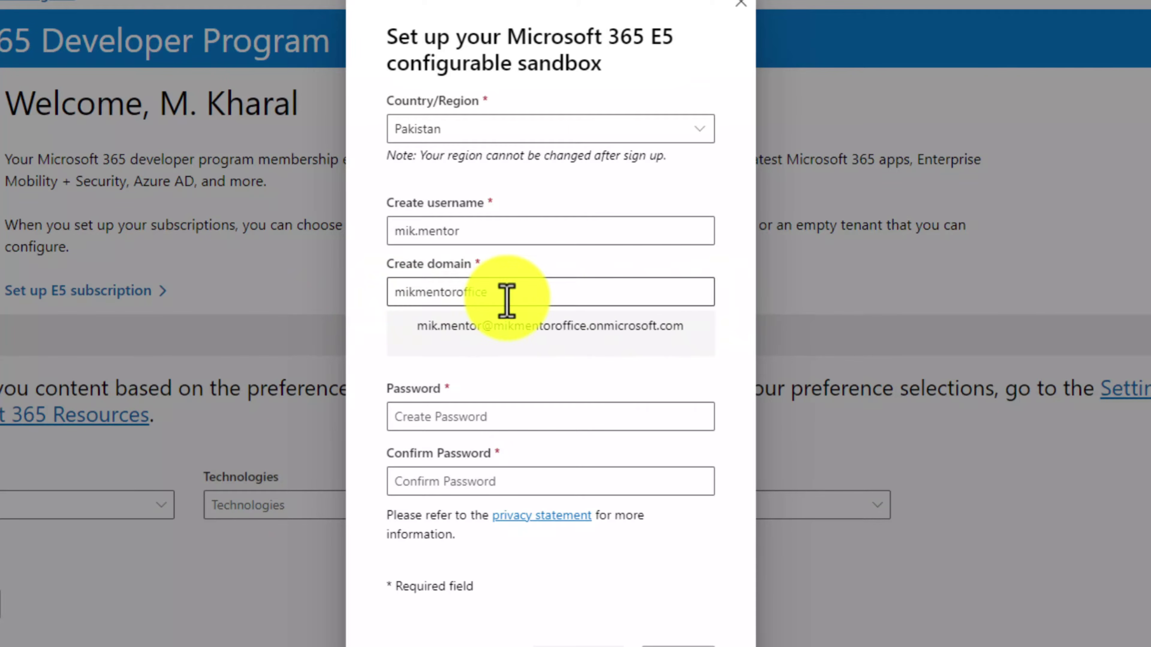
# Fill in the sandbox password and its confirmation
pyautogui.click(528, 416)
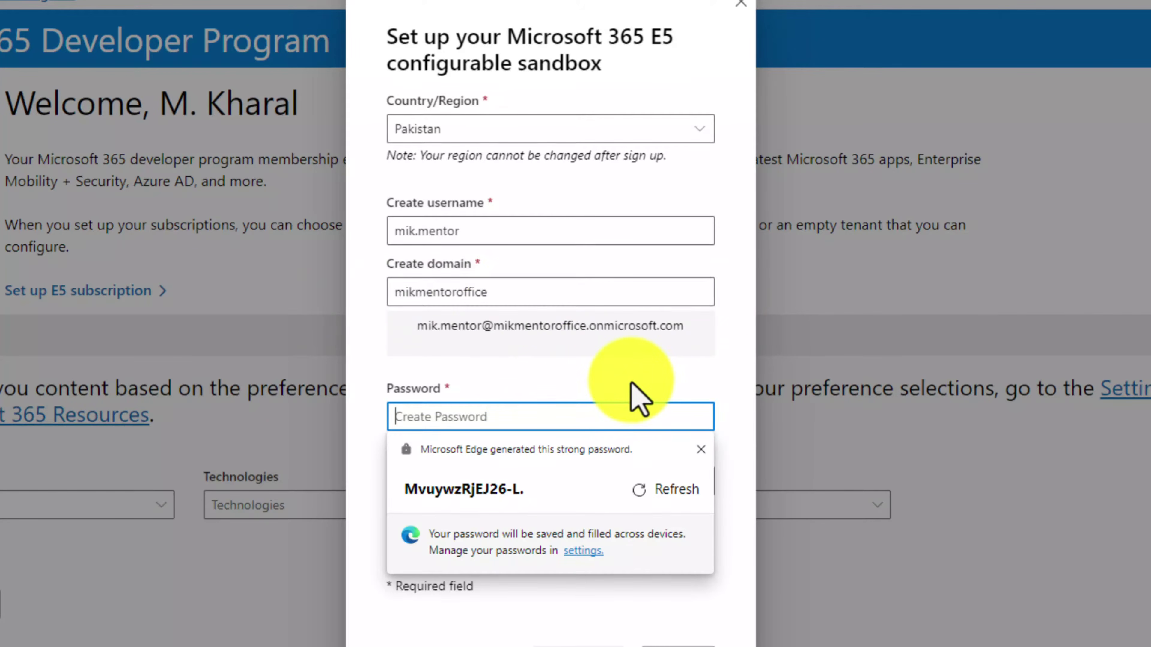
pyautogui.write('•••')
pyautogui.write('•')
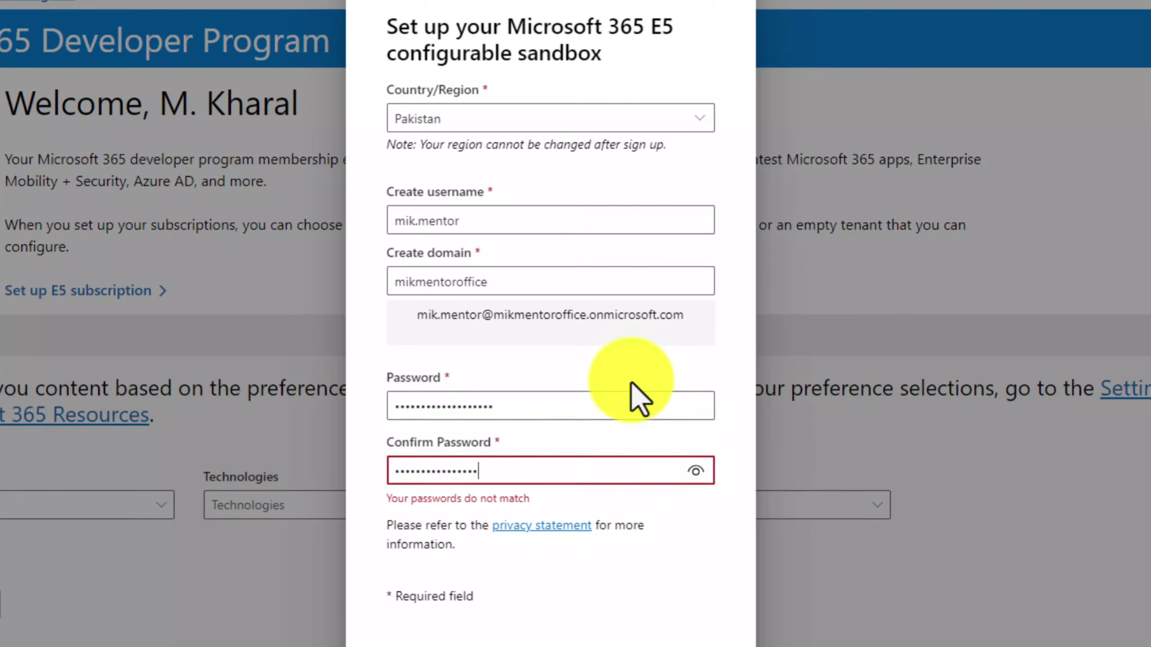
pyautogui.write('•••')
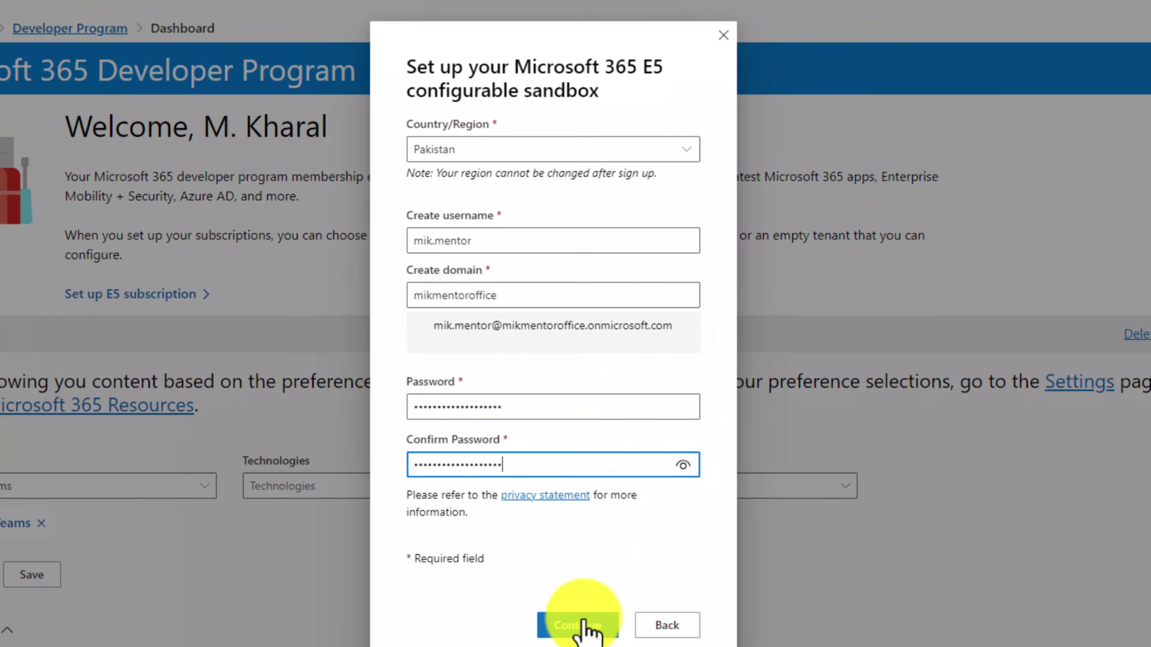
# Verify the security phone number to create the Renewable E5 subscription with 25 licenses
pyautogui.click(585, 627)
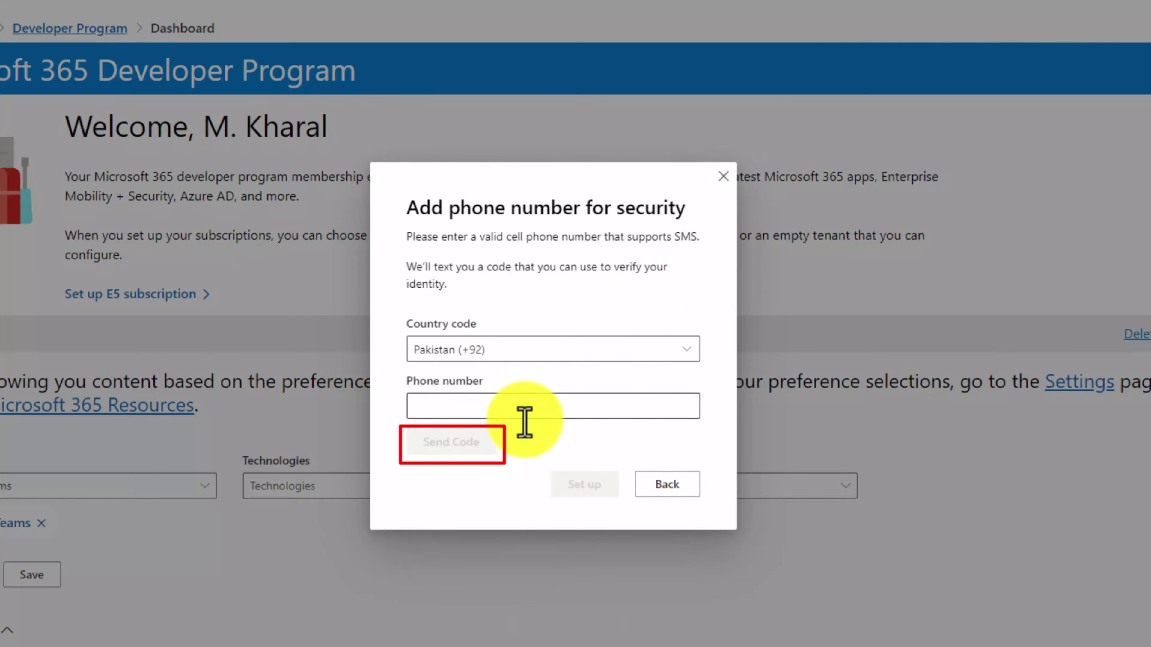
pyautogui.click(519, 406)
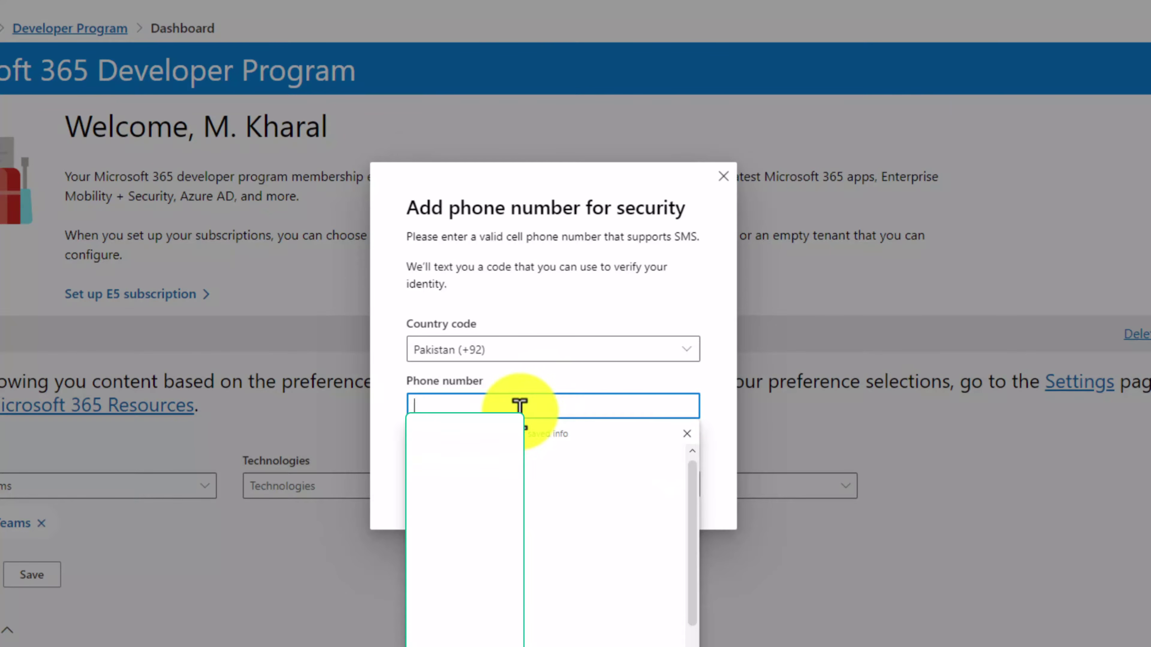
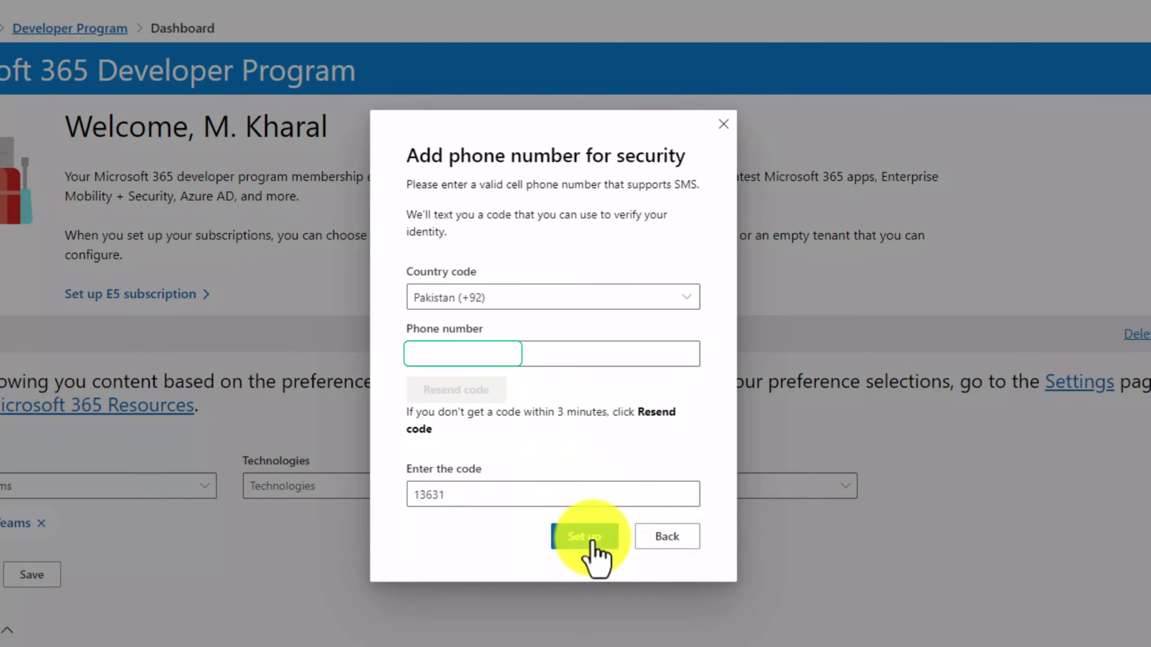
pyautogui.click(589, 537)
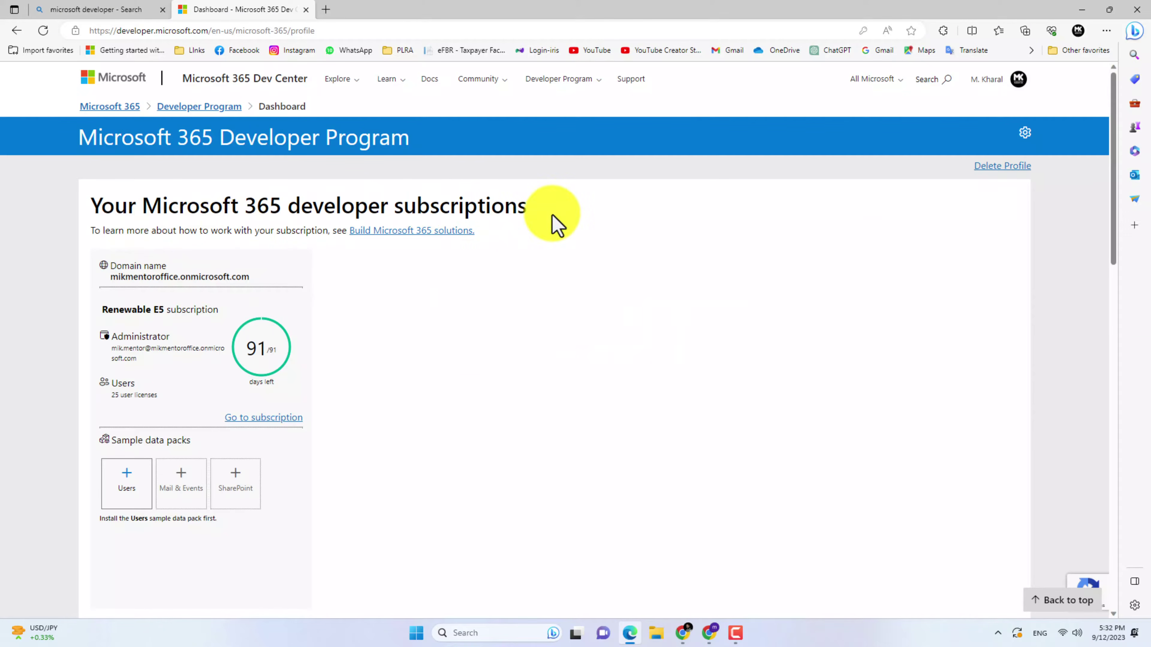
# Open the new E5 subscription with 'Go to subscription'
pyautogui.click(255, 419)
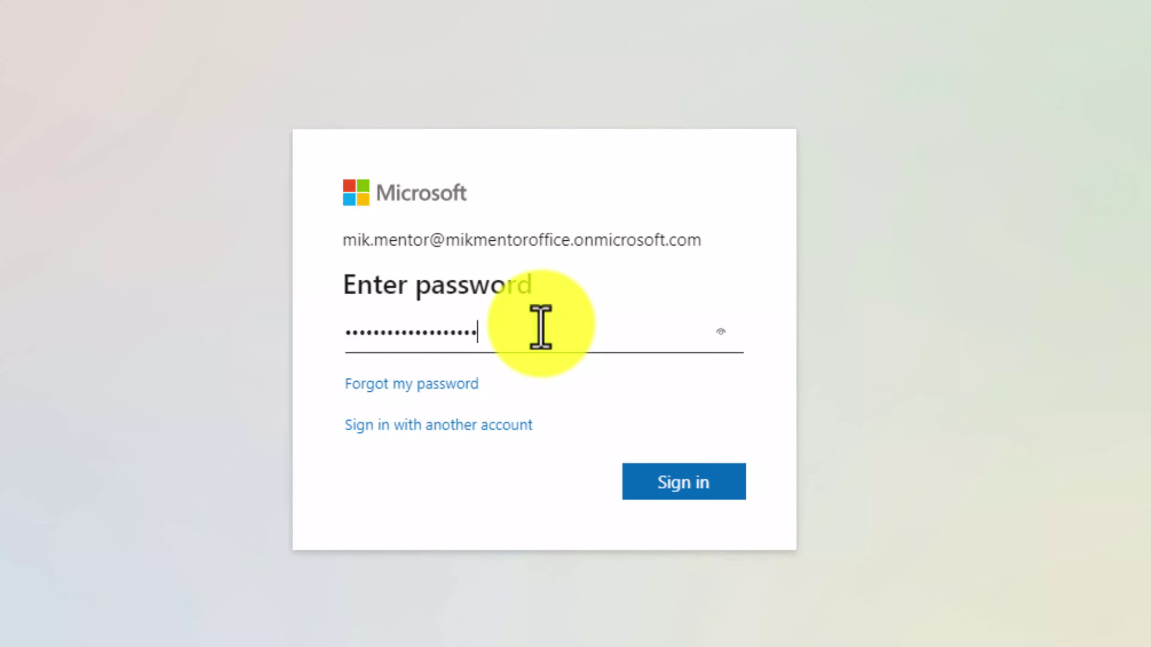
# Sign in as the sandbox admin and stay signed in, hiding the prompt in future
pyautogui.click(684, 484)
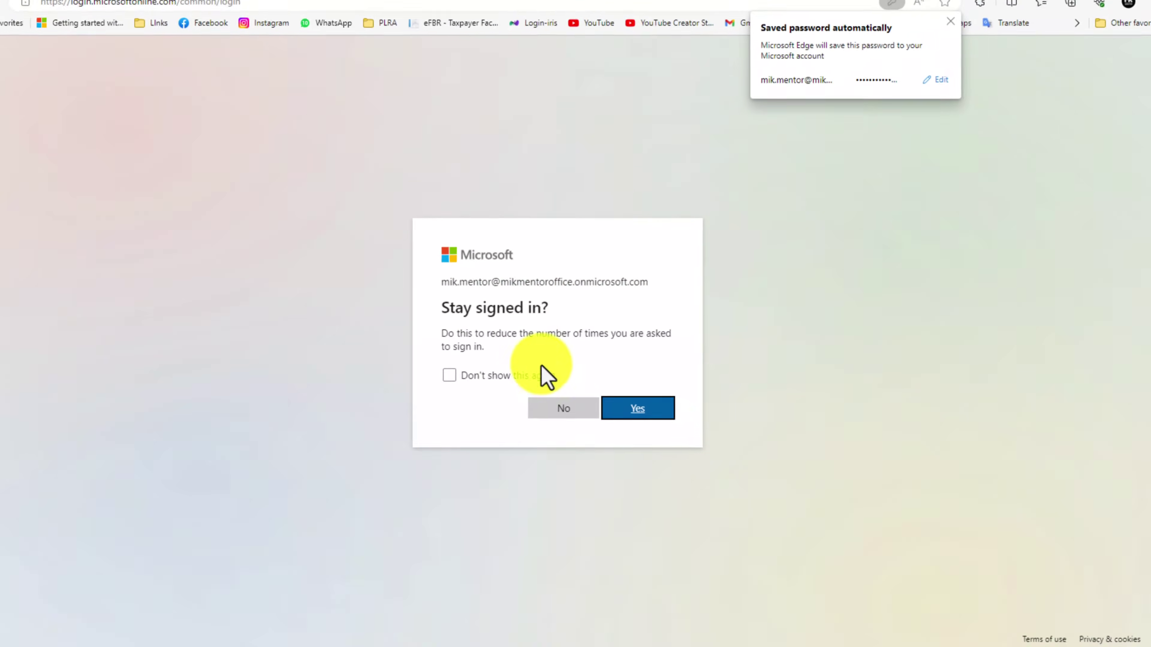
pyautogui.click(511, 377)
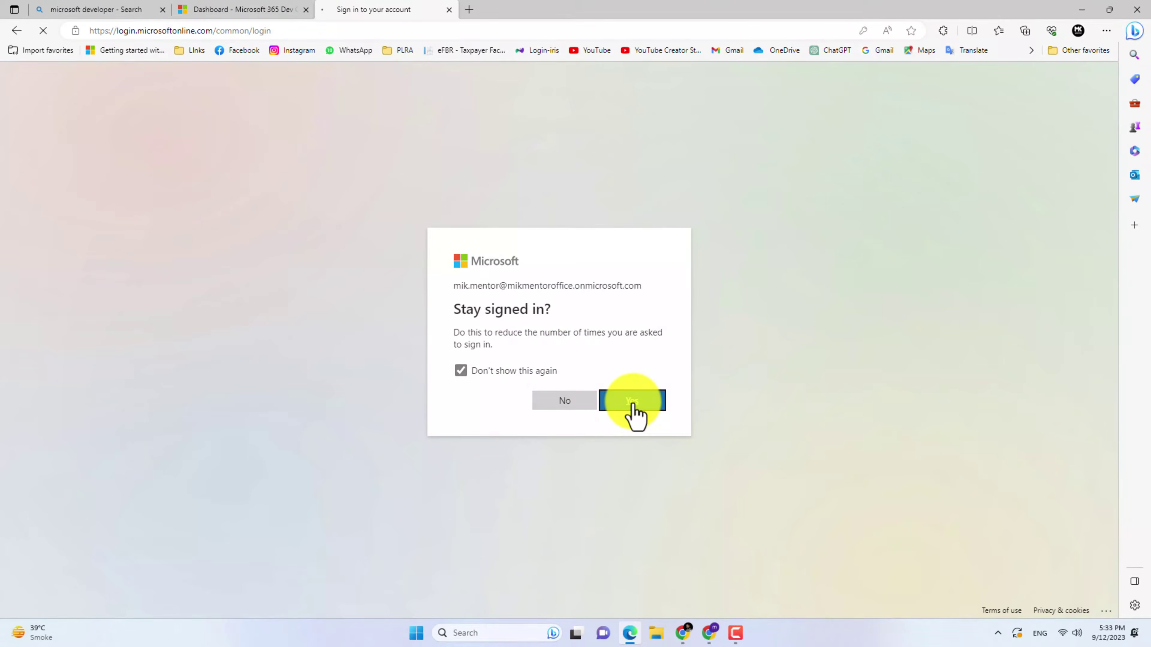
pyautogui.click(633, 403)
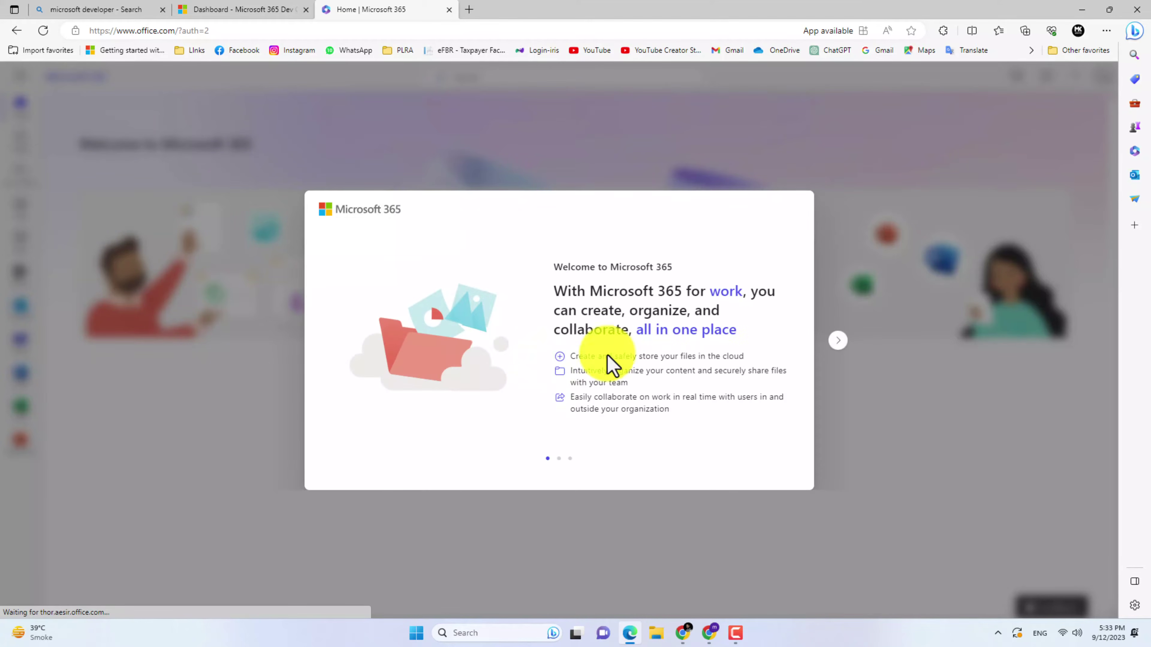
# Finish the Microsoft 365 welcome tour and dismiss the Create with Microsoft 365 tip
pyautogui.click(835, 345)
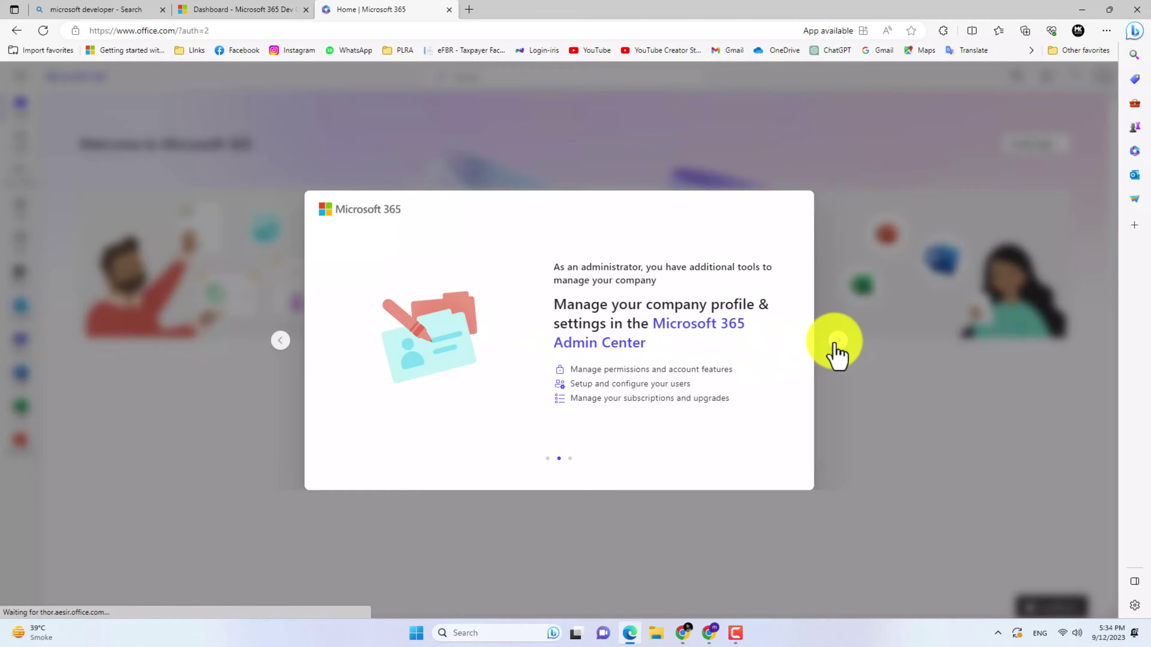
pyautogui.click(835, 344)
pyautogui.click(835, 351)
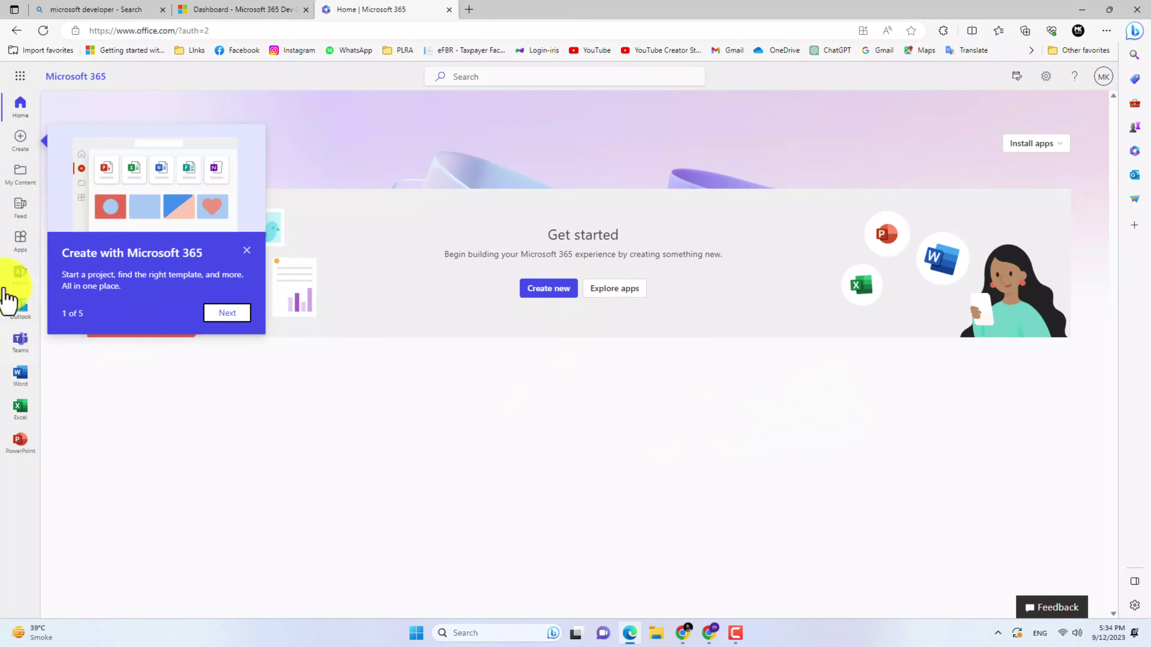
pyautogui.click(246, 251)
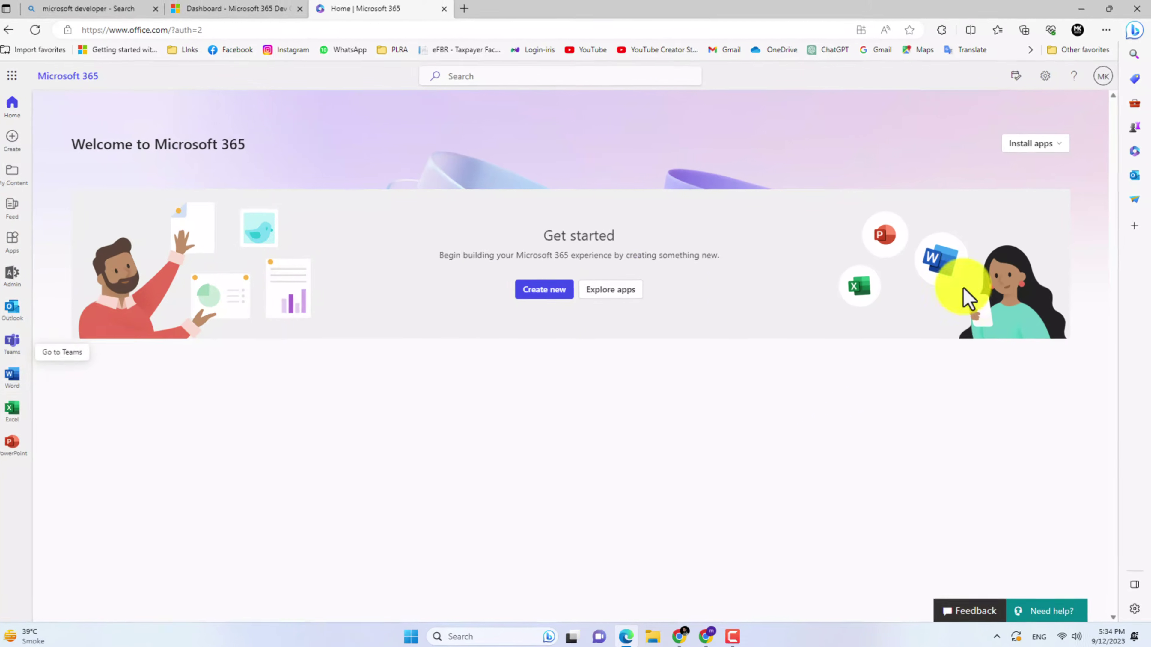
# Download the Microsoft 365 apps installer and run OfficeSetup.exe from Downloads
pyautogui.click(1023, 149)
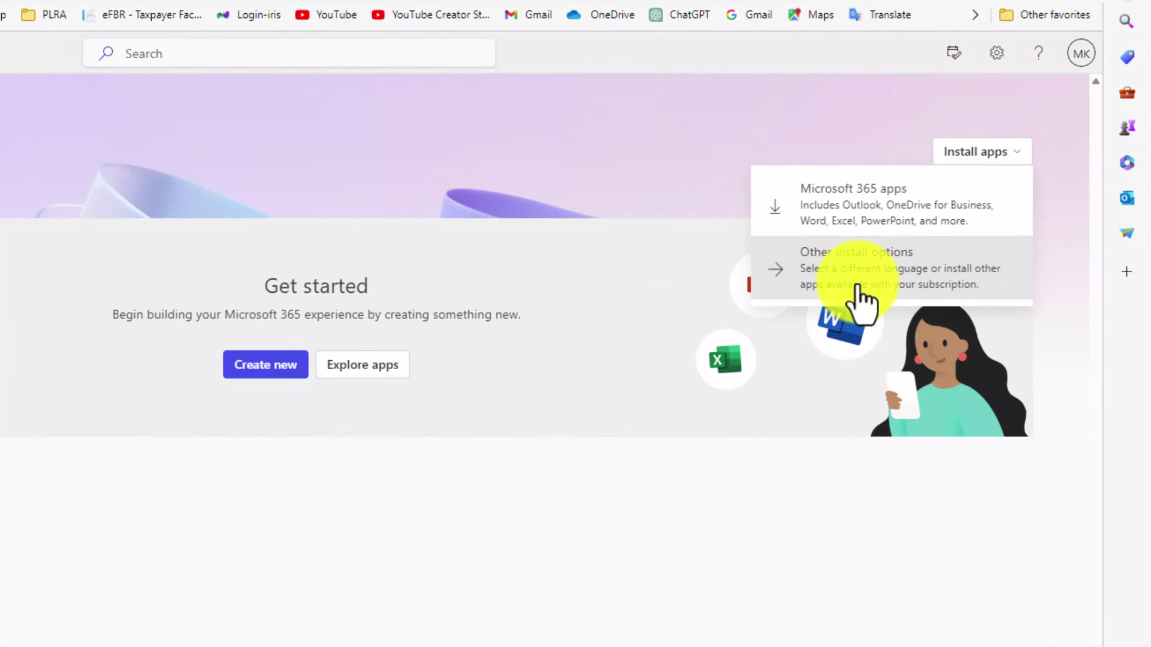
pyautogui.click(851, 205)
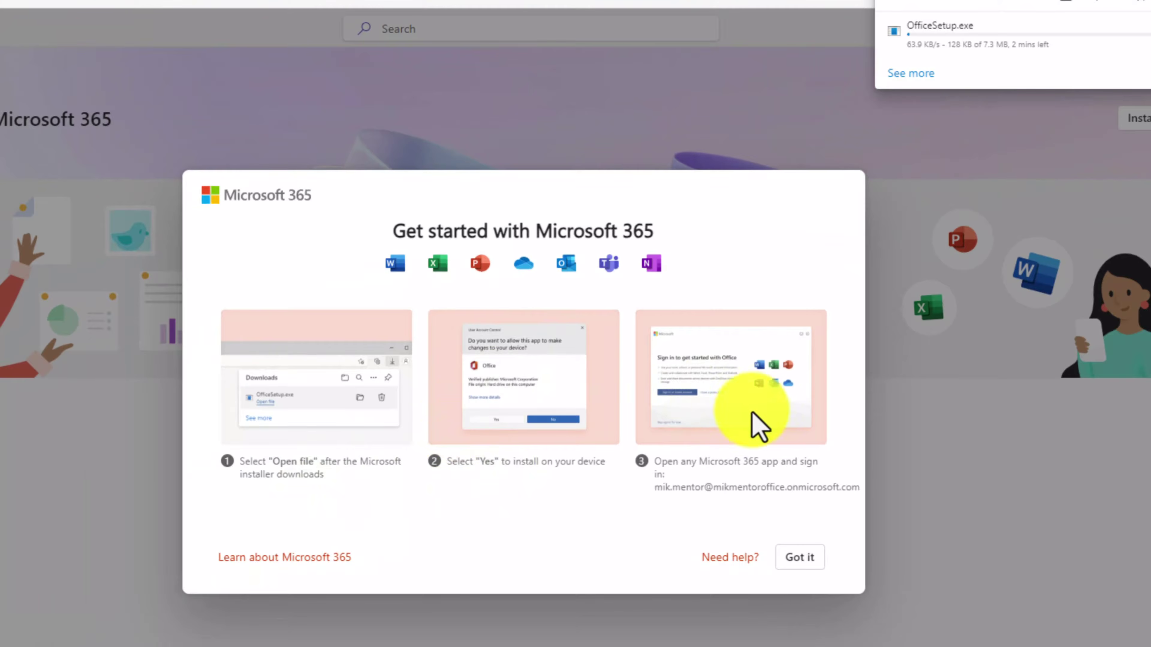
pyautogui.click(798, 564)
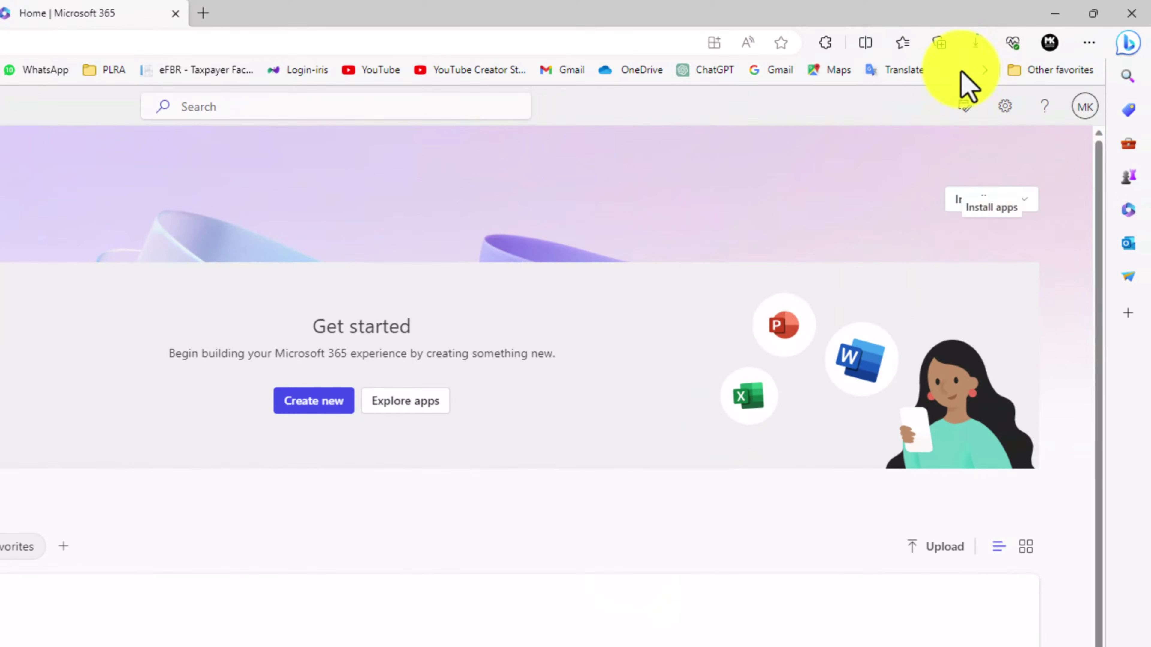
pyautogui.click(974, 45)
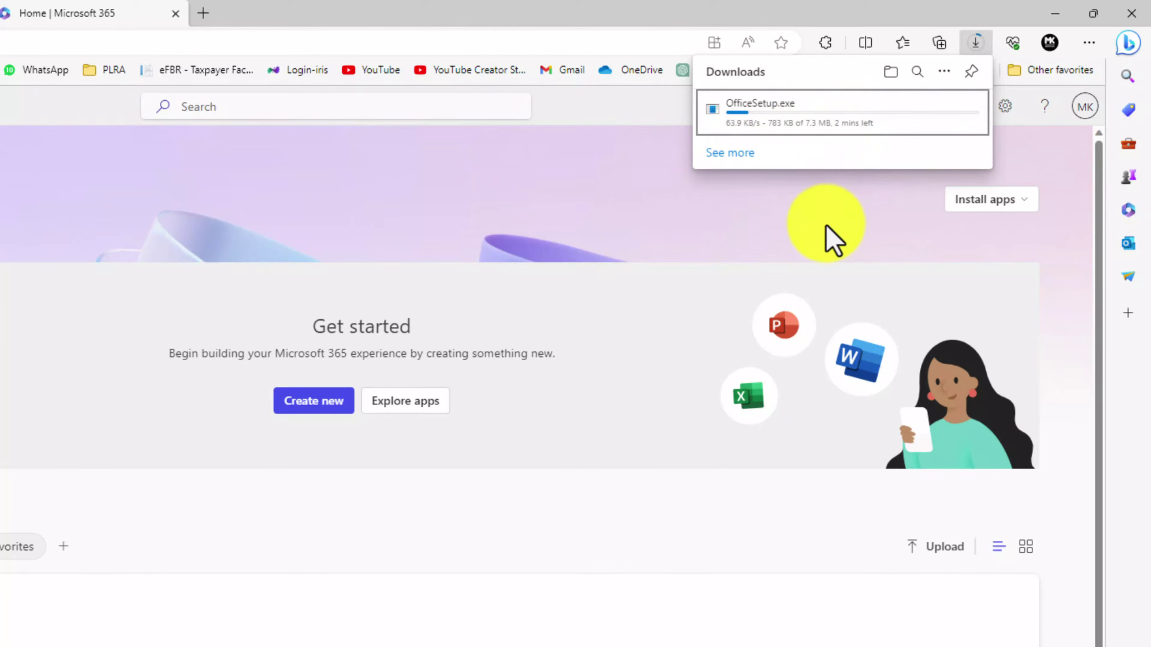
pyautogui.click(977, 43)
pyautogui.click(977, 43)
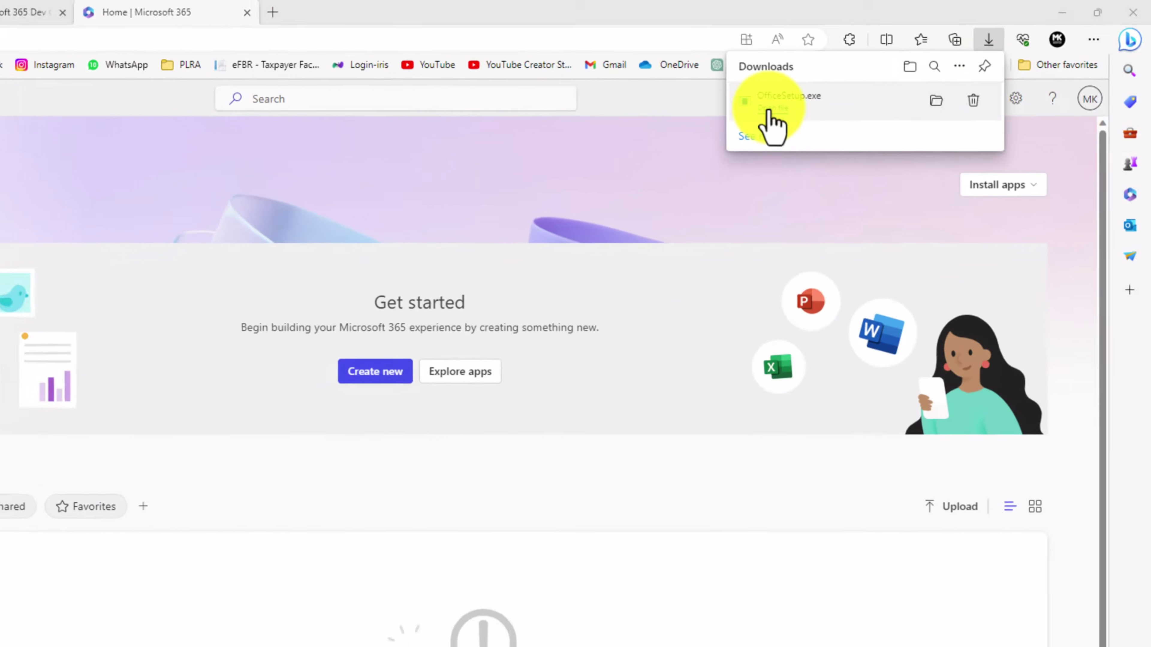
pyautogui.click(773, 108)
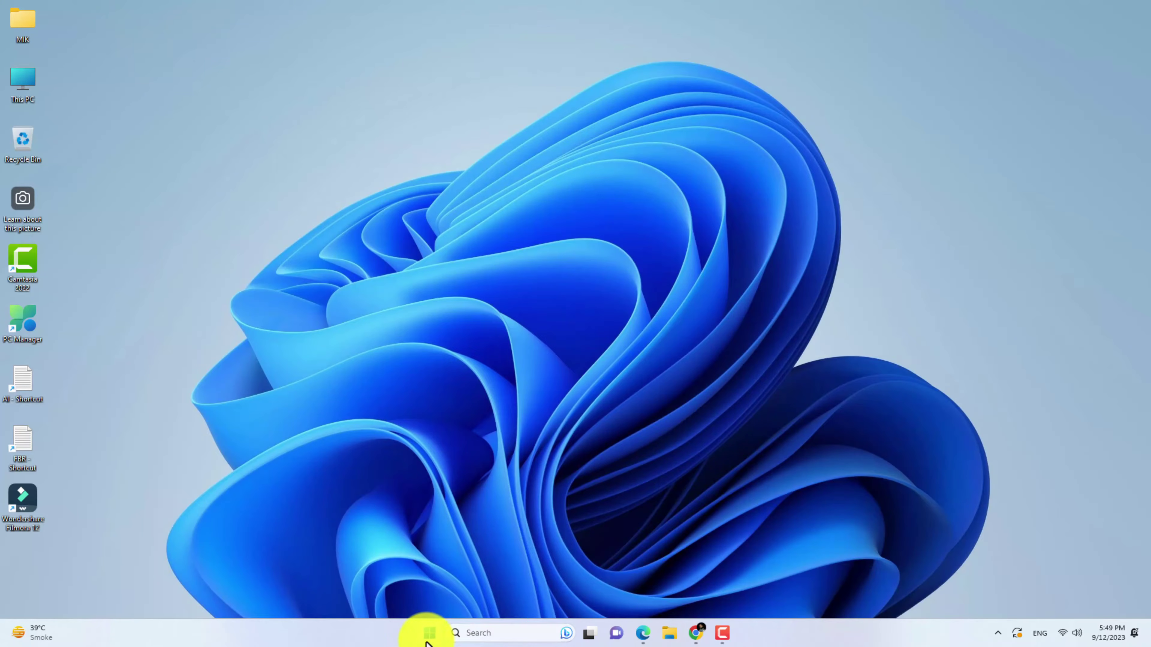
# Launch Word from the Start menu and create a blank document
pyautogui.click(429, 632)
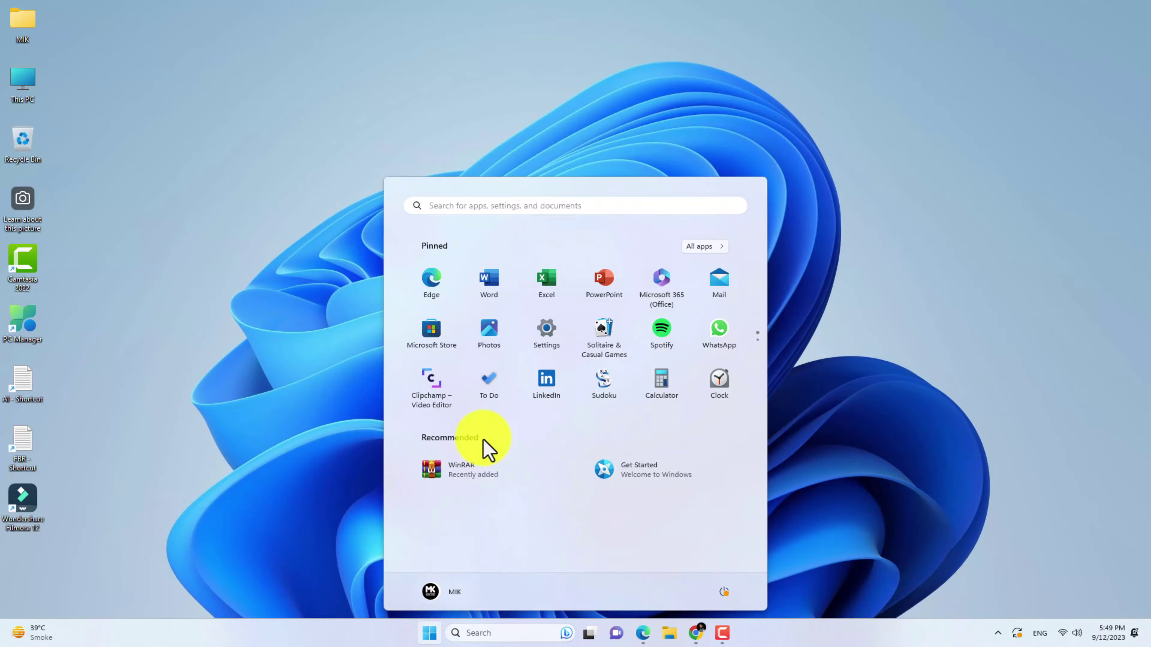
pyautogui.click(490, 289)
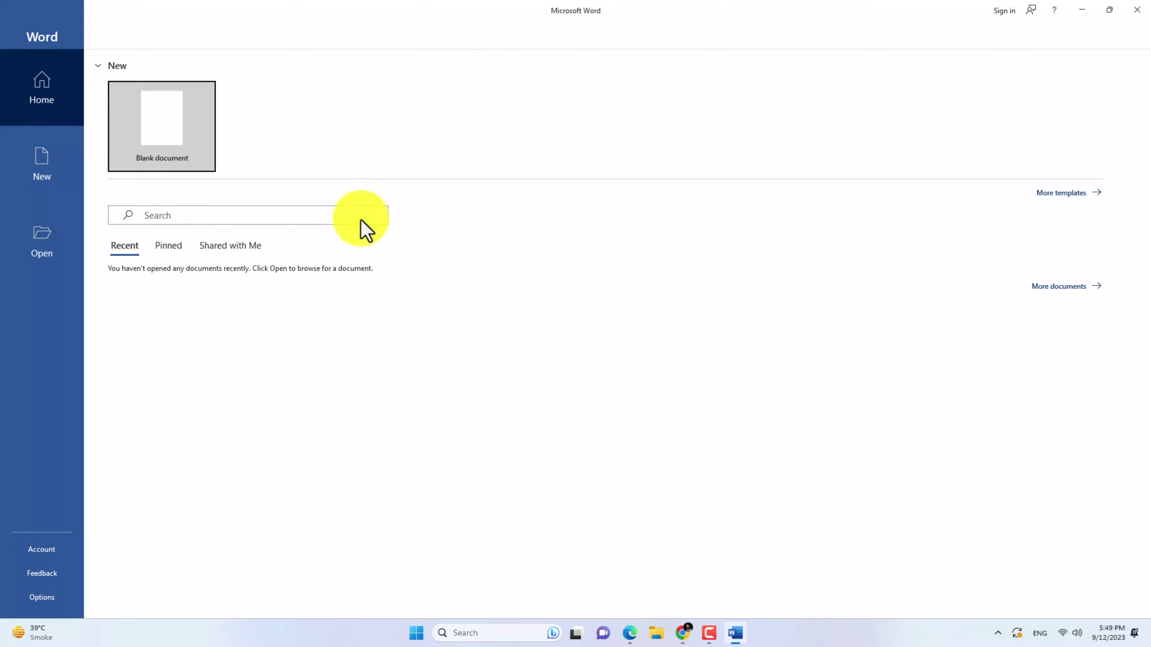
pyautogui.click(168, 128)
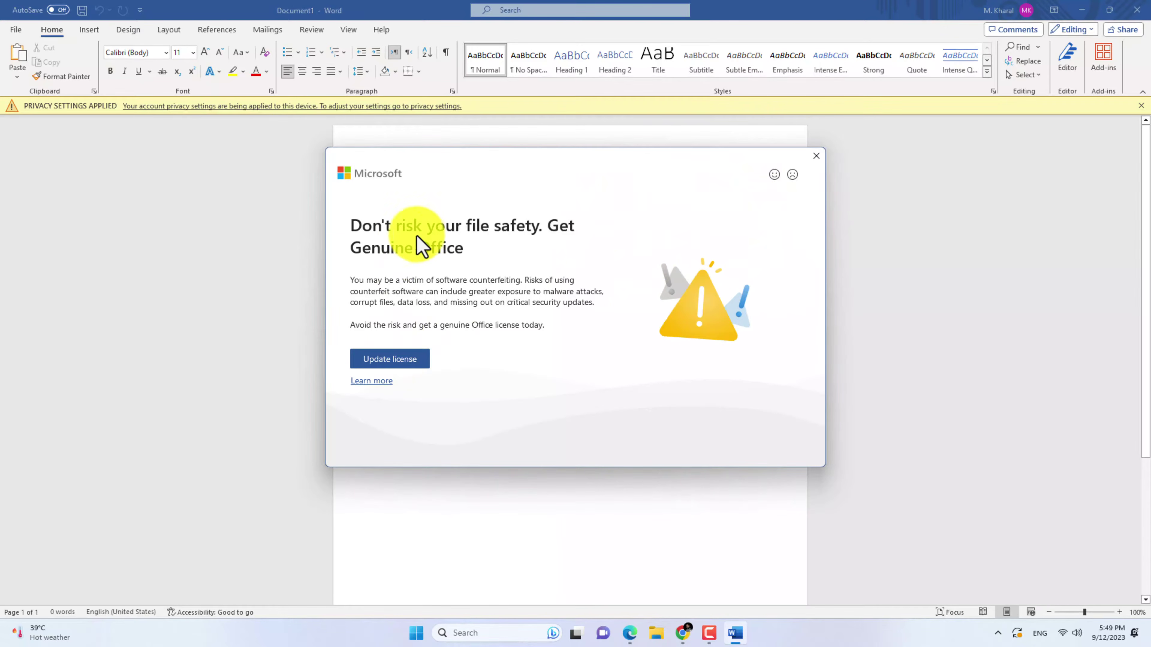
# Sign the personal account out of Word, then minimize Word to reveal the sign-in prompt
pyautogui.click(1010, 10)
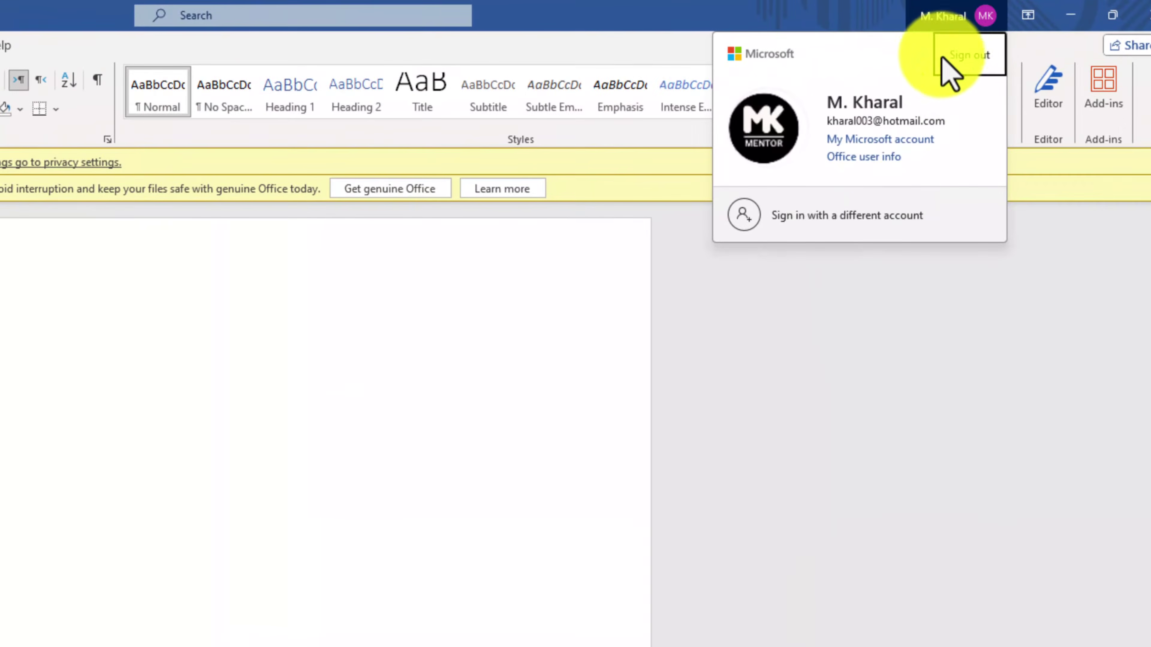
pyautogui.click(960, 63)
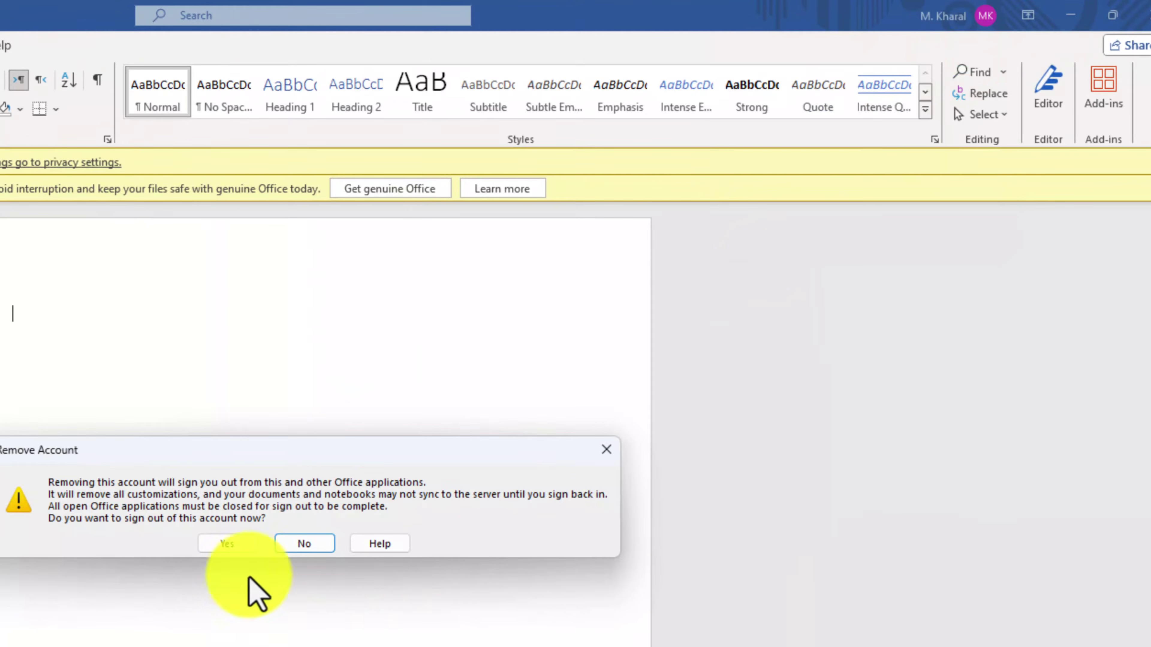
pyautogui.click(224, 545)
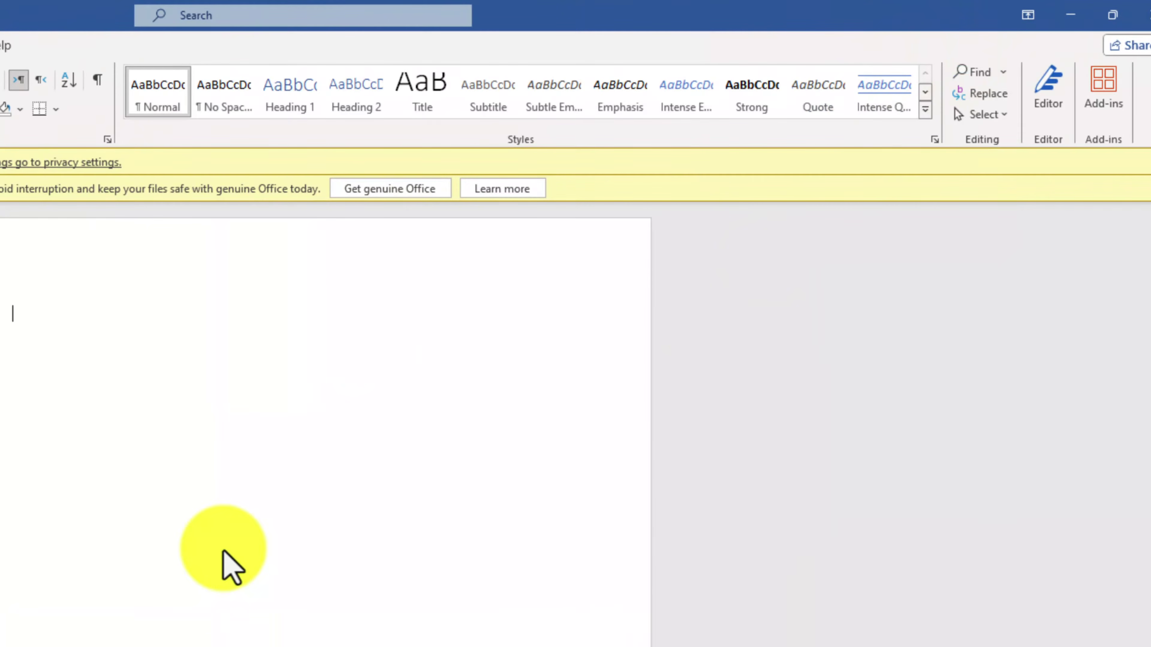
pyautogui.click(1063, 20)
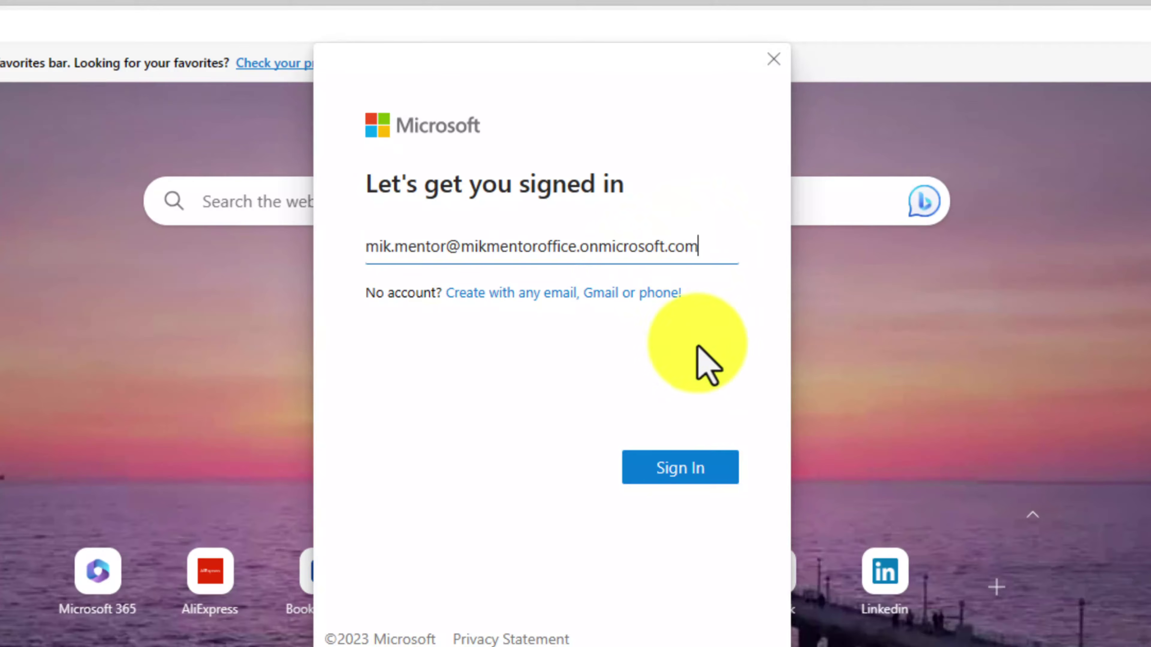
# Sign in with the sandbox account's email and password and let Windows remember it for all apps
pyautogui.click(686, 473)
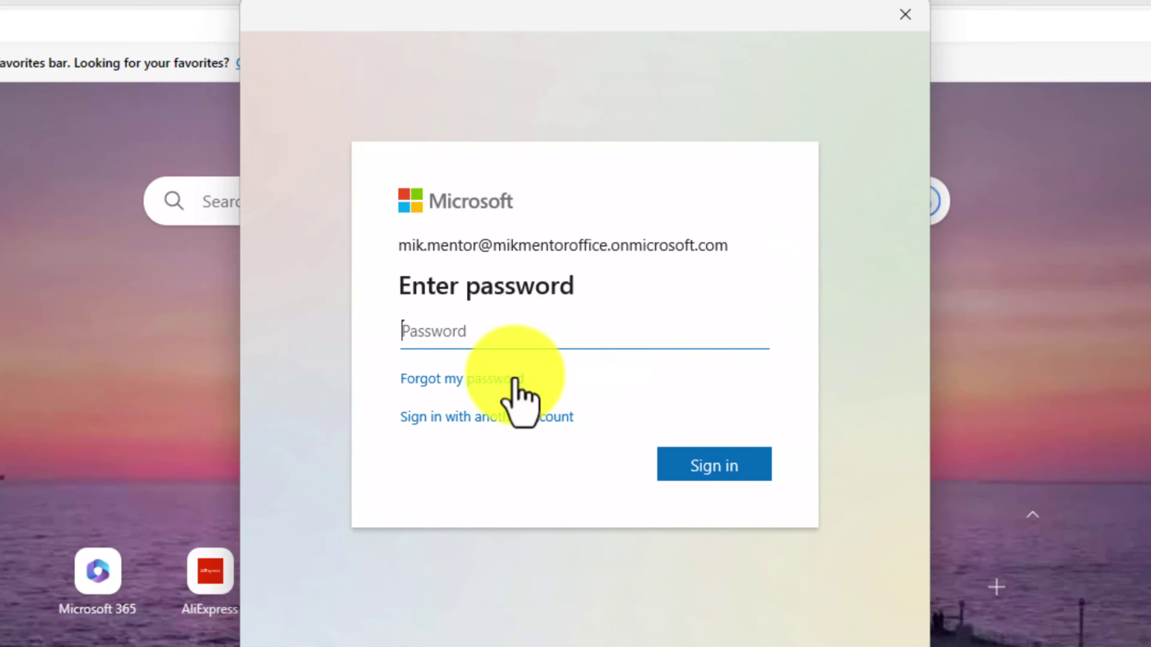
pyautogui.write('•')
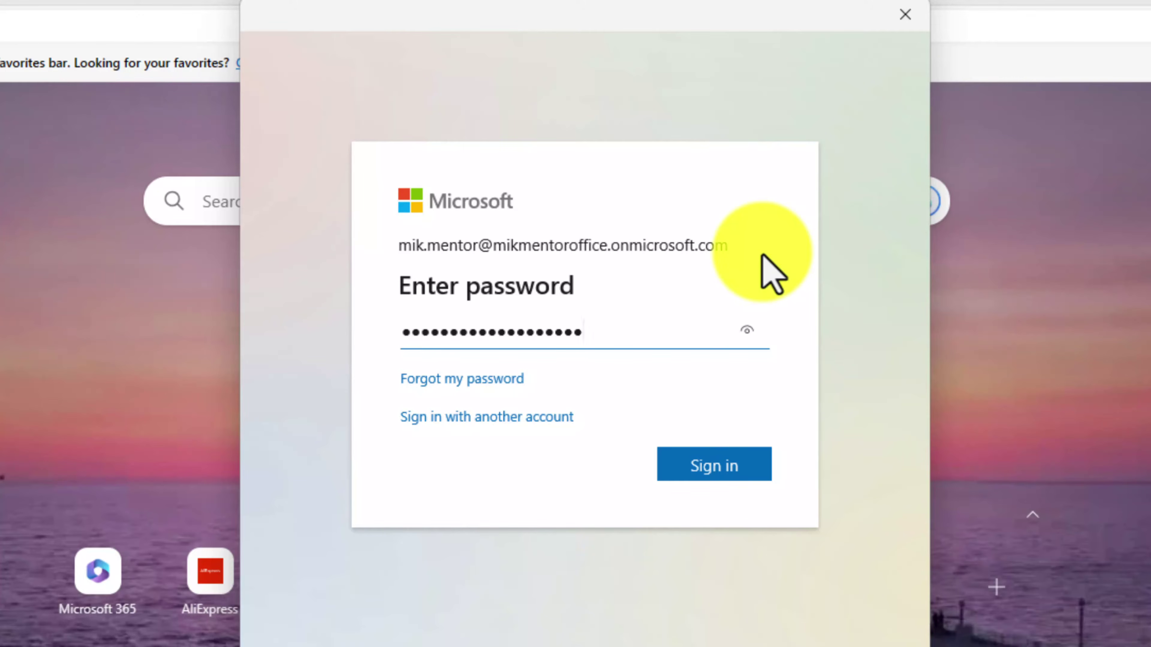
pyautogui.click(700, 470)
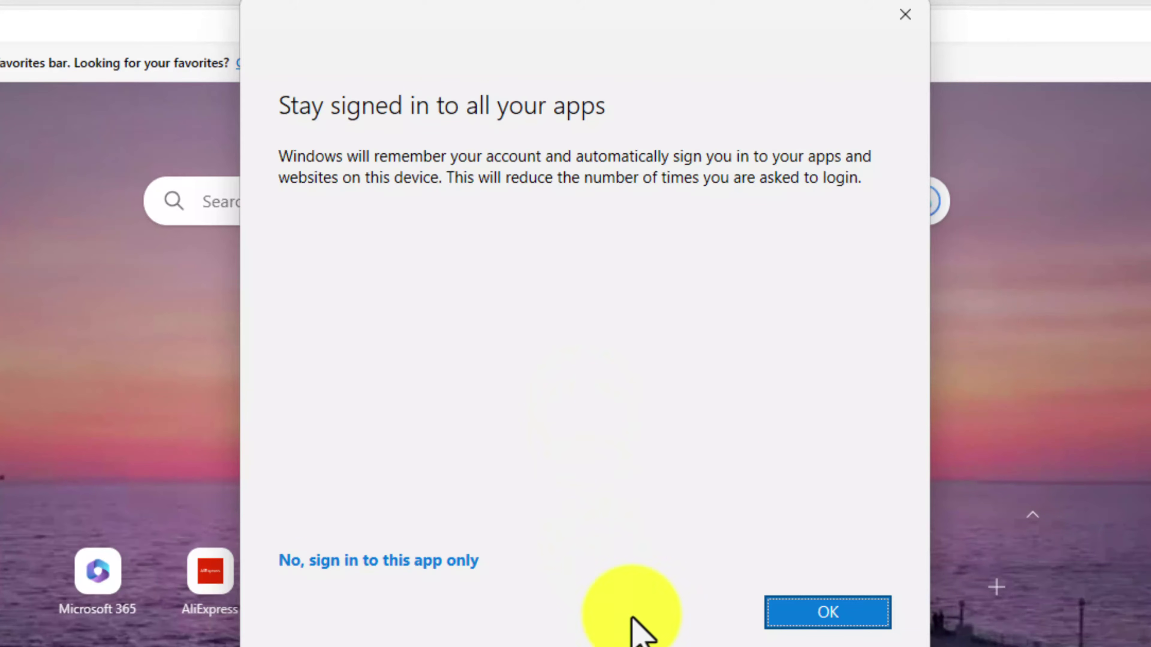
pyautogui.click(829, 611)
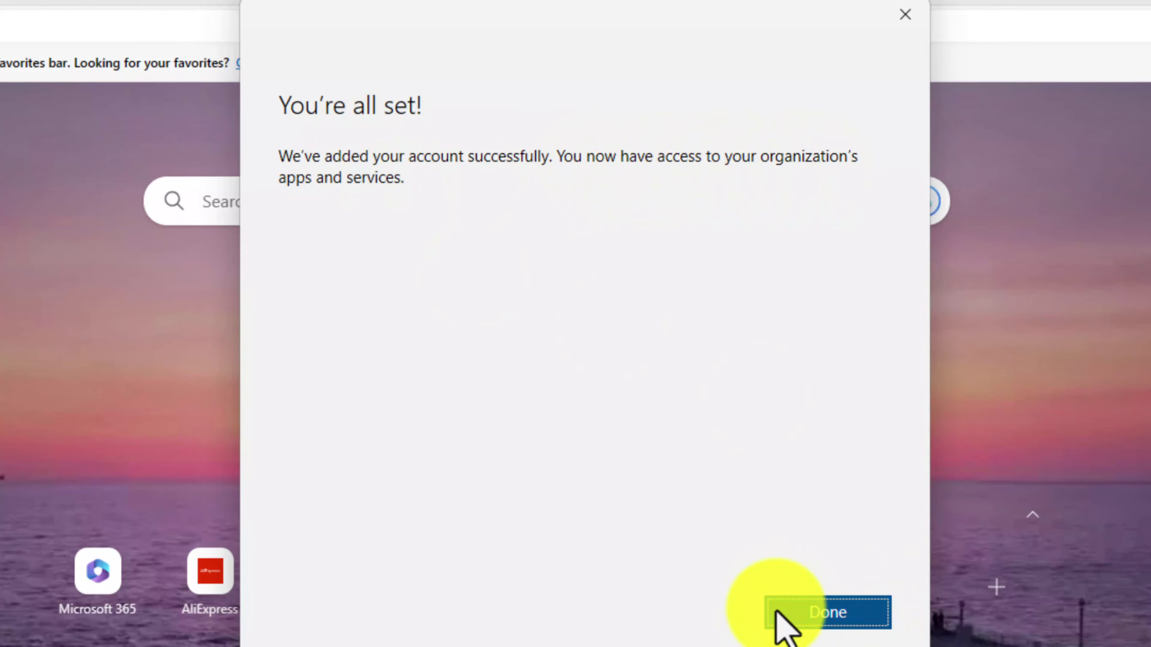
pyautogui.click(775, 622)
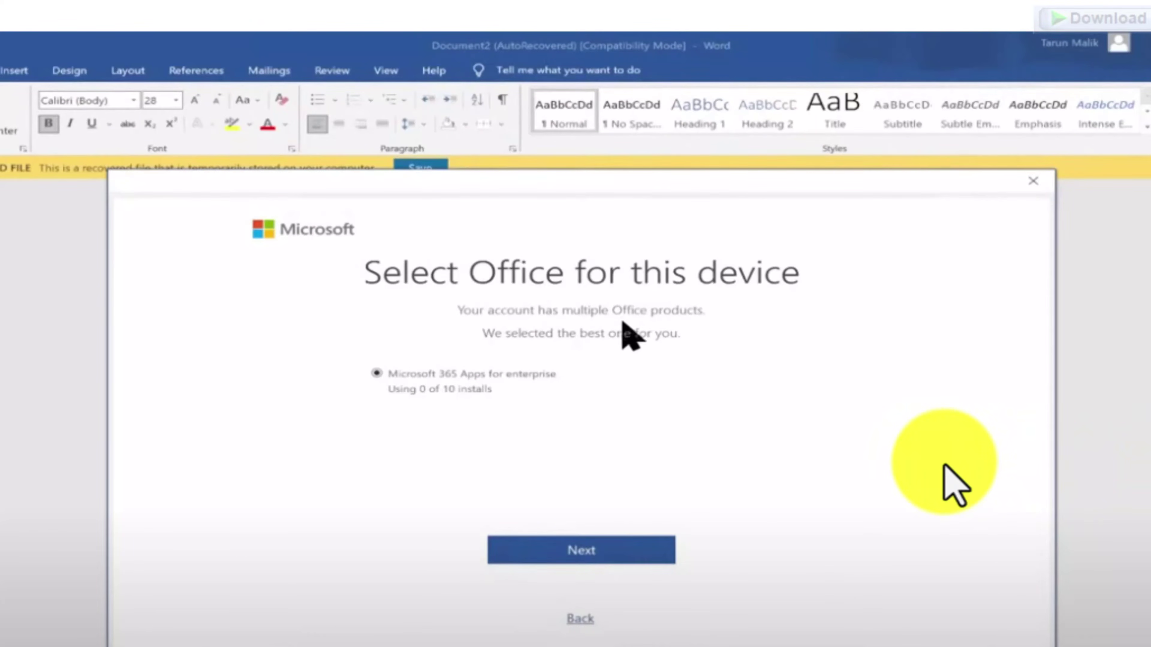
# Relaunch Word on a blank Document1, dismiss the sharing tip, and start the Office sign-in
pyautogui.click(944, 467)
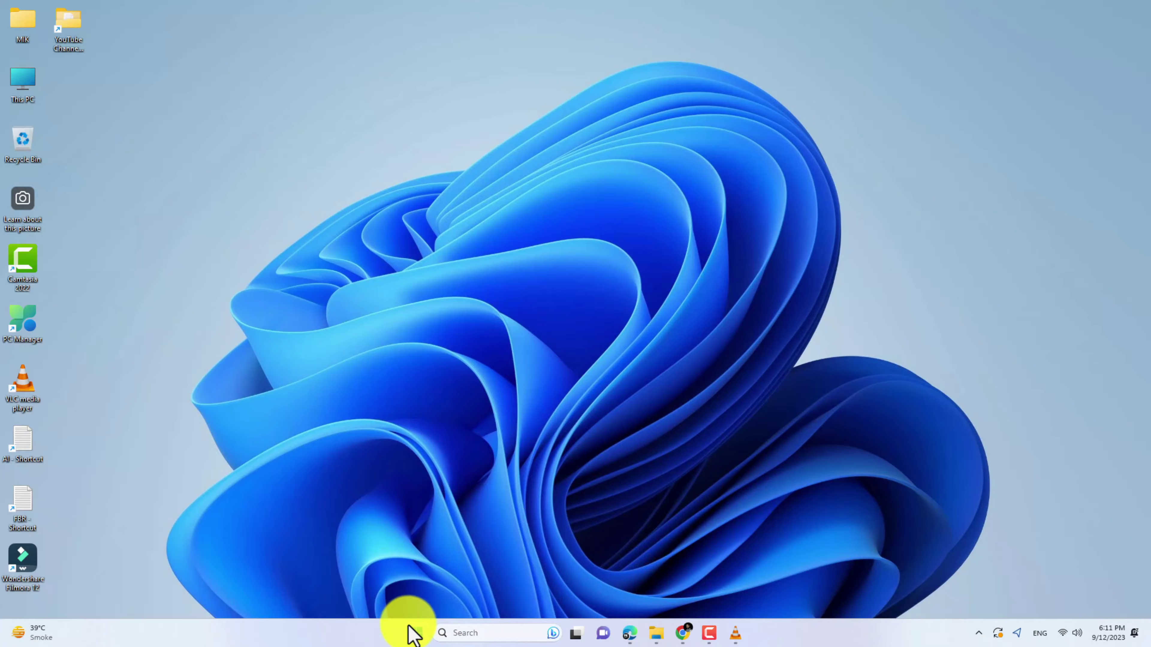
pyautogui.click(415, 634)
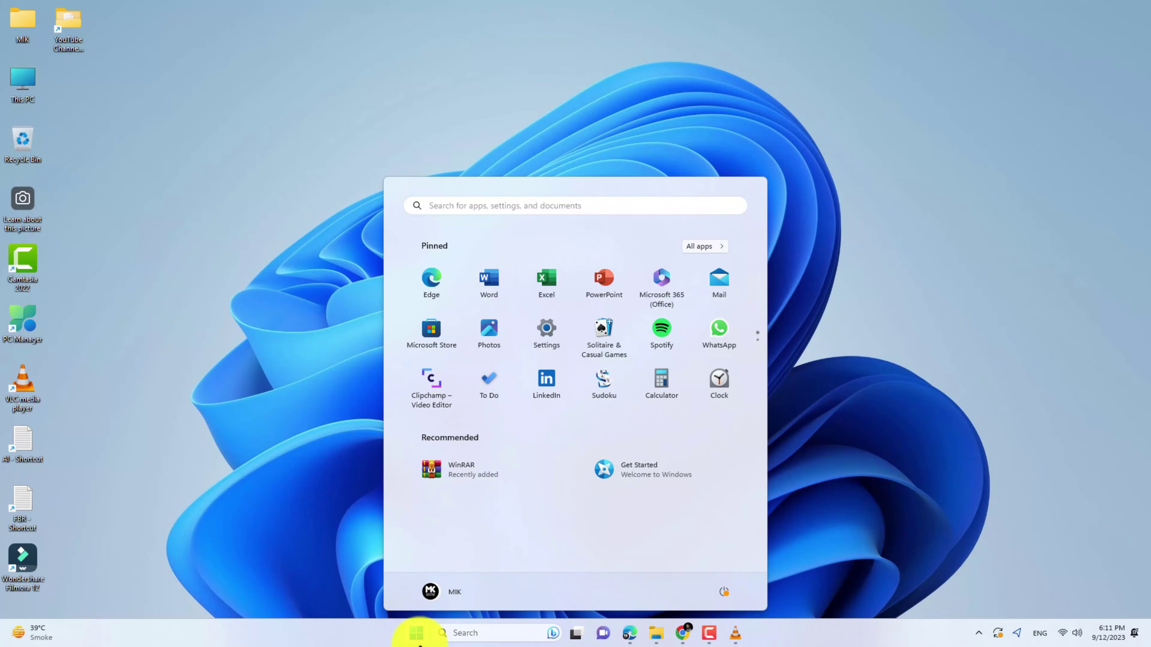
pyautogui.click(489, 281)
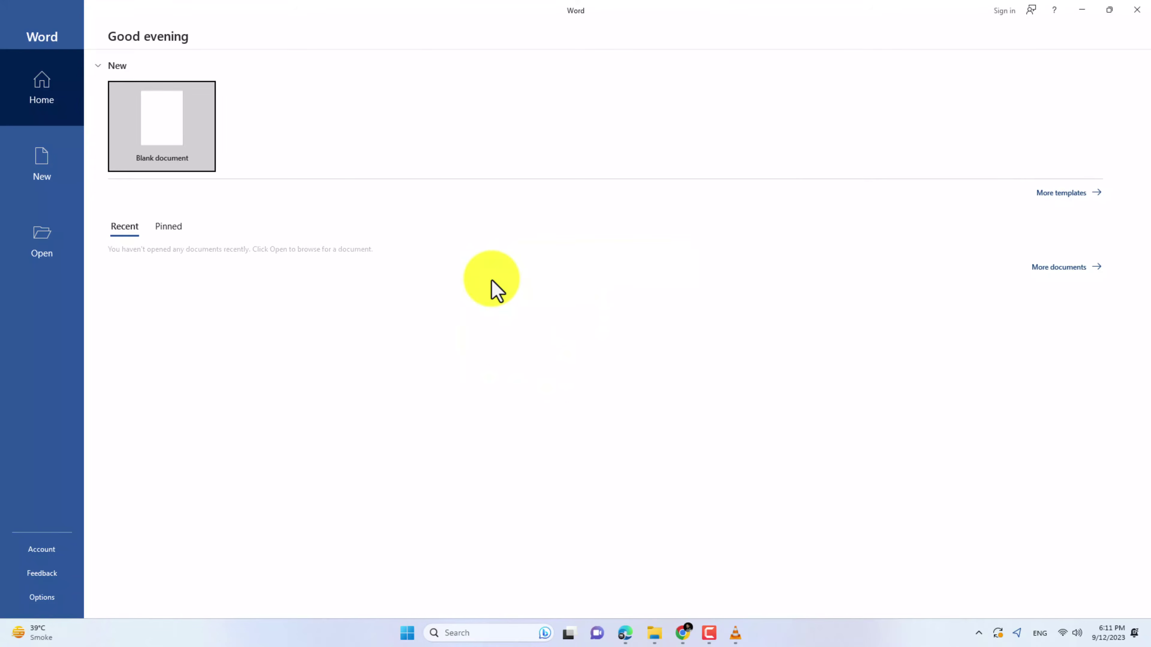
pyautogui.click(163, 125)
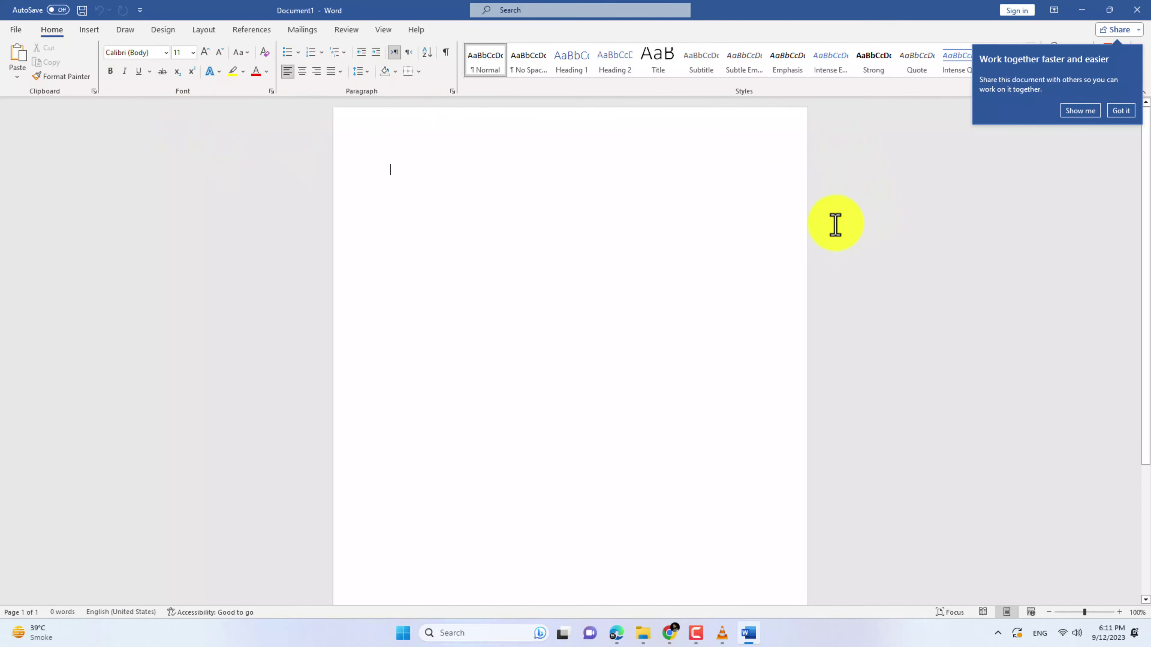
pyautogui.click(1121, 111)
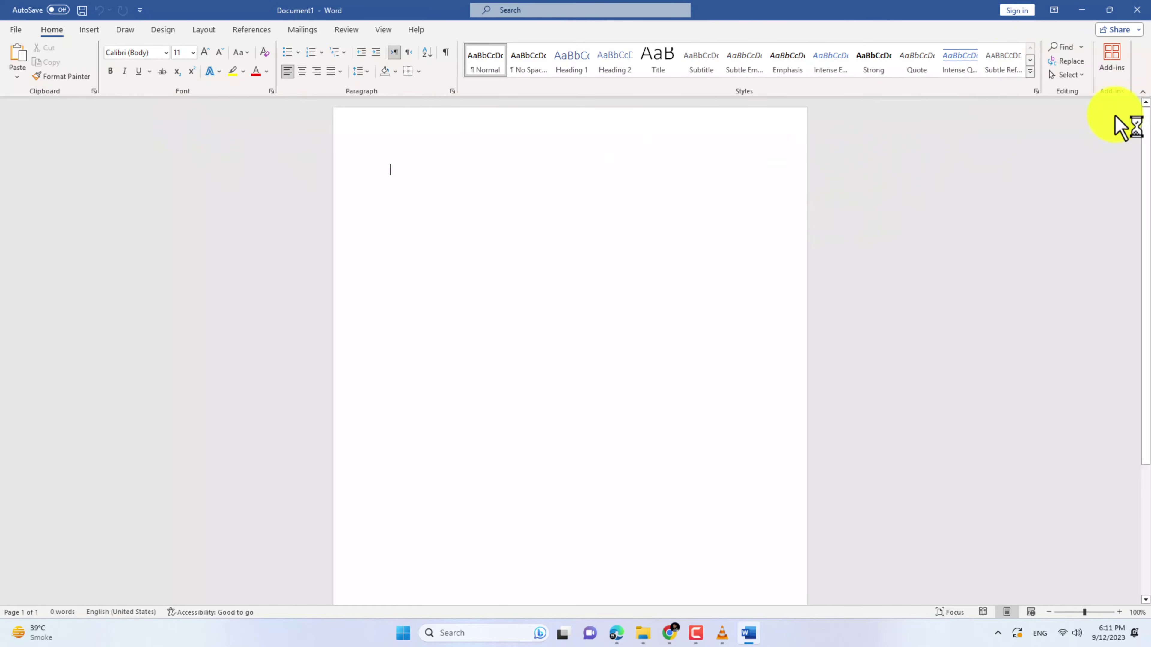
pyautogui.click(1013, 12)
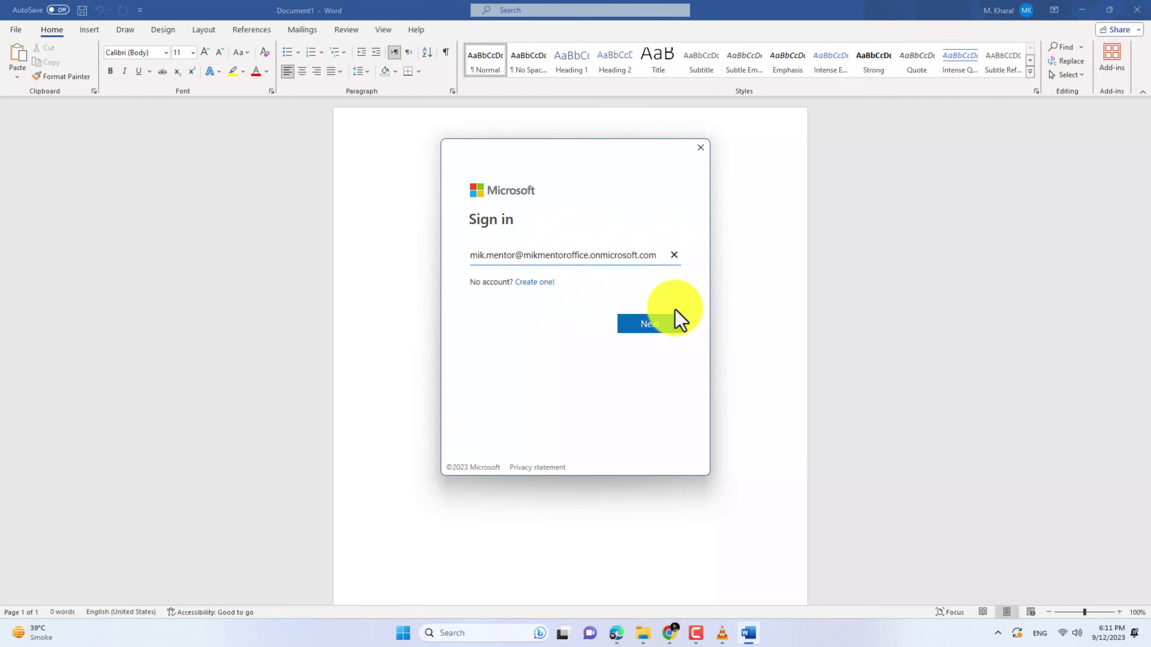
# Complete the sandbox sign-in and view Microsoft Office LTSC Professional Plus 2021 shown as activated
pyautogui.click(648, 323)
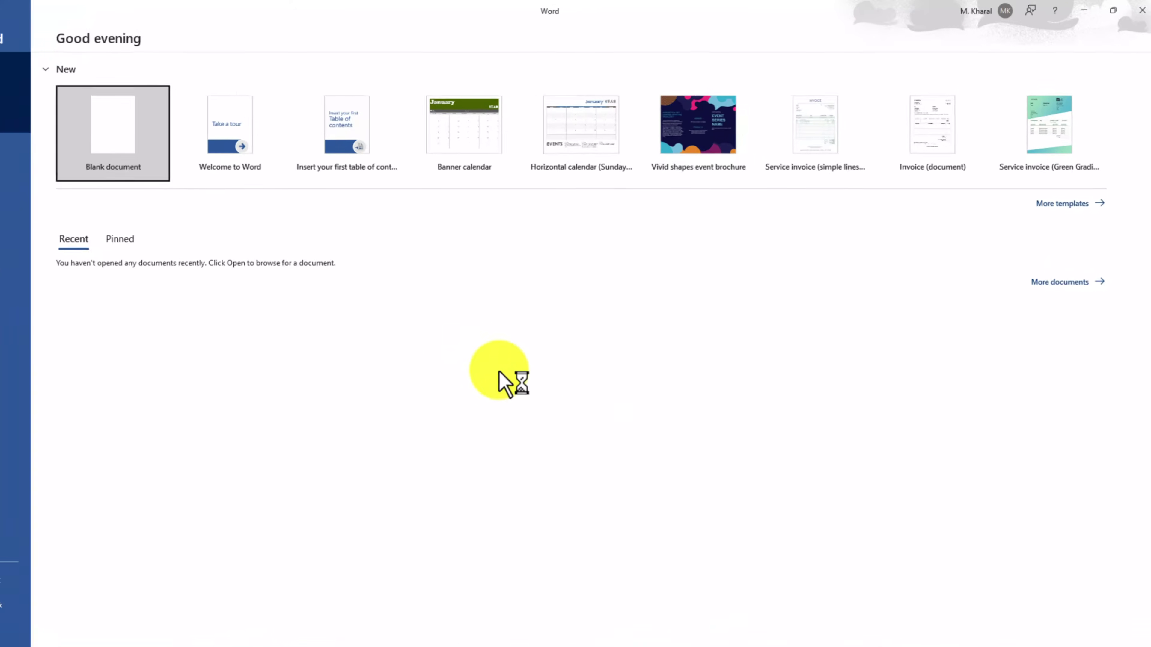
pyautogui.click(976, 9)
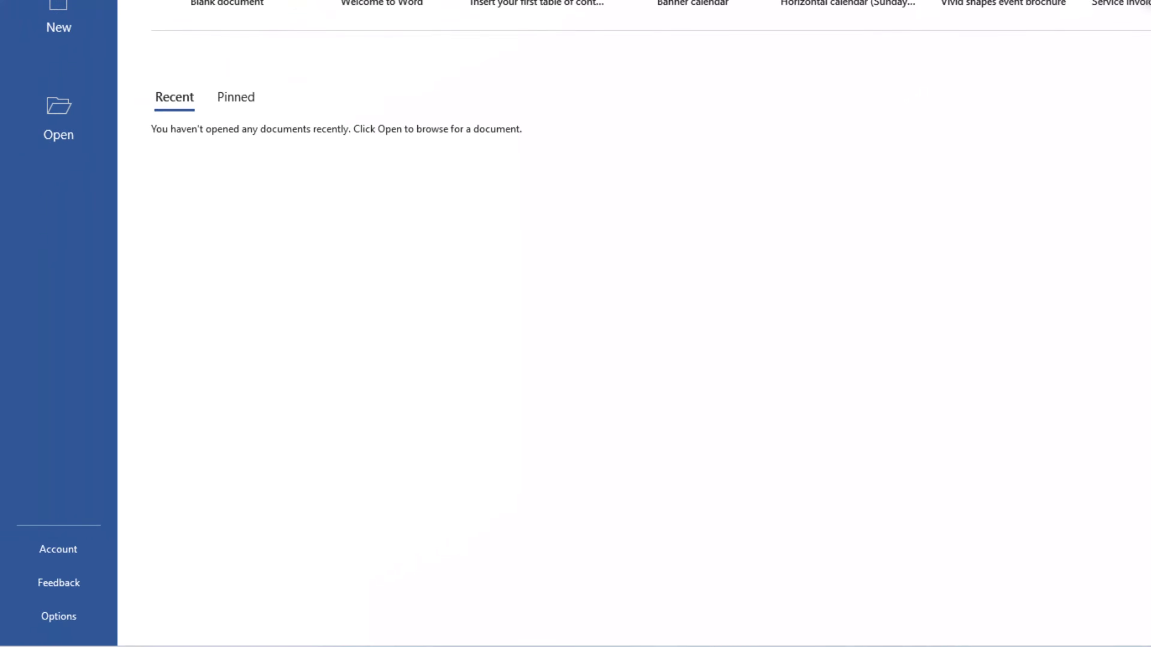
pyautogui.click(57, 550)
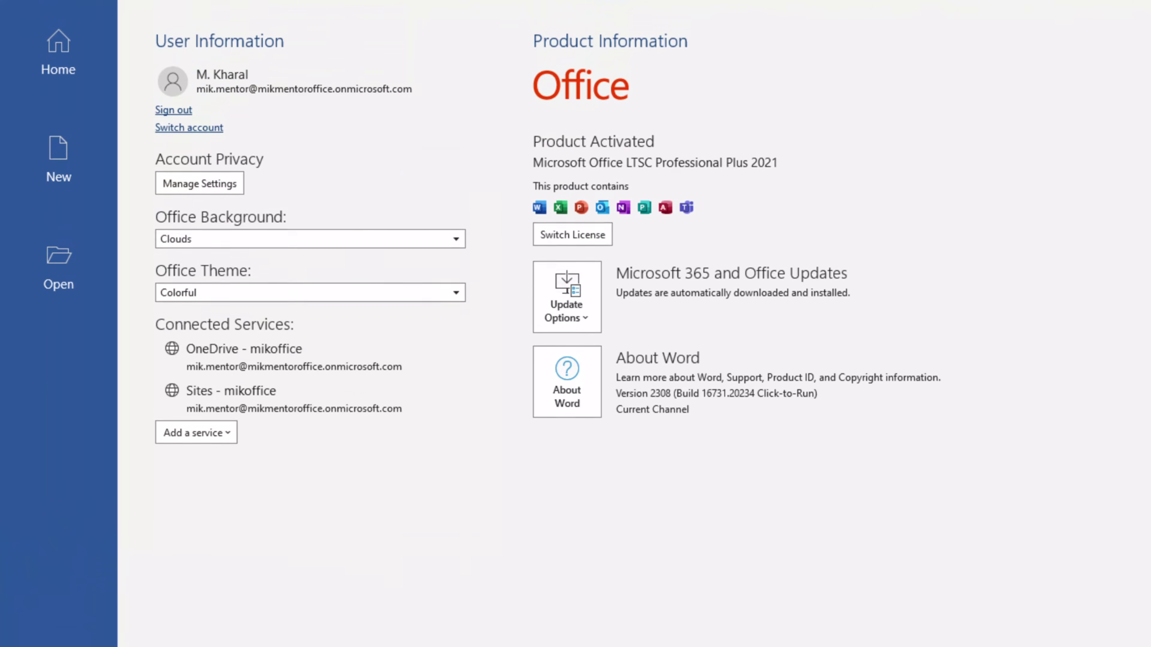